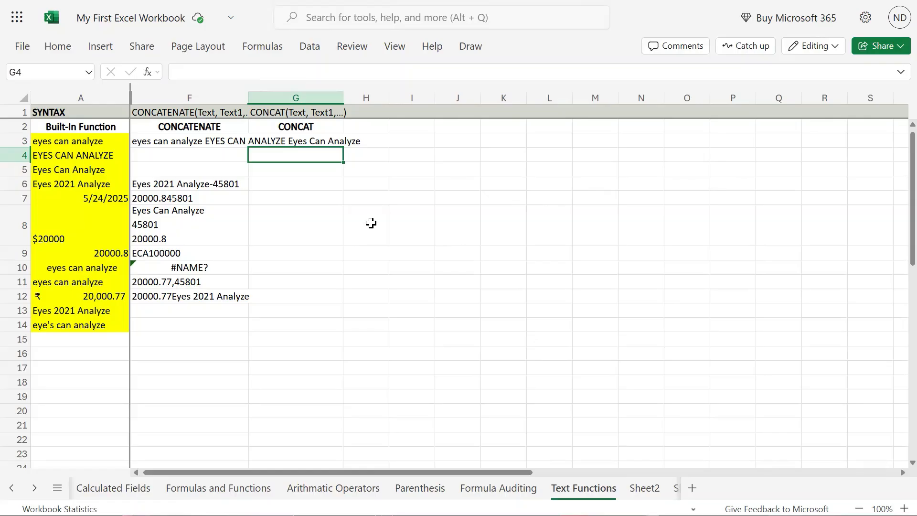
- Review F3's CONCATENATE formula and the empty CONCAT cells in column G
left_click(301, 199)
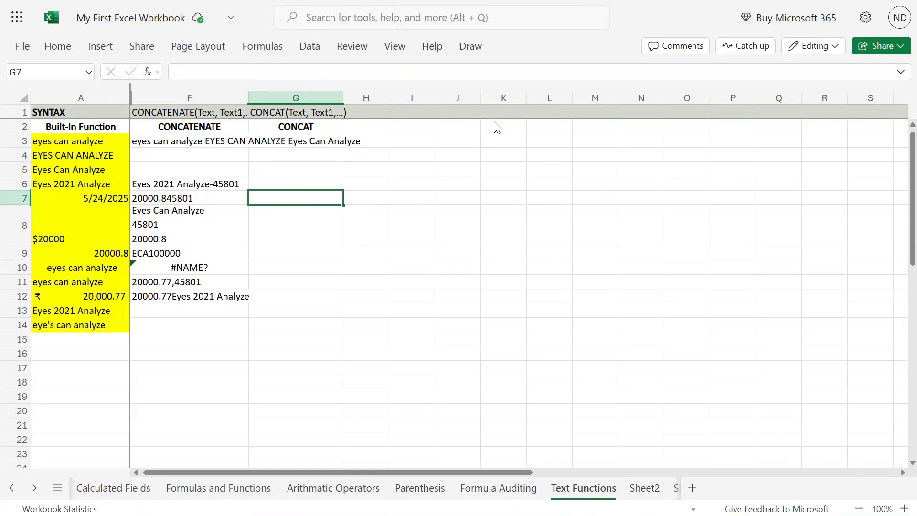
key("Up")
key("Up")
key("Up")
key("Up")
key("Up")
key("Down")
key("Left")
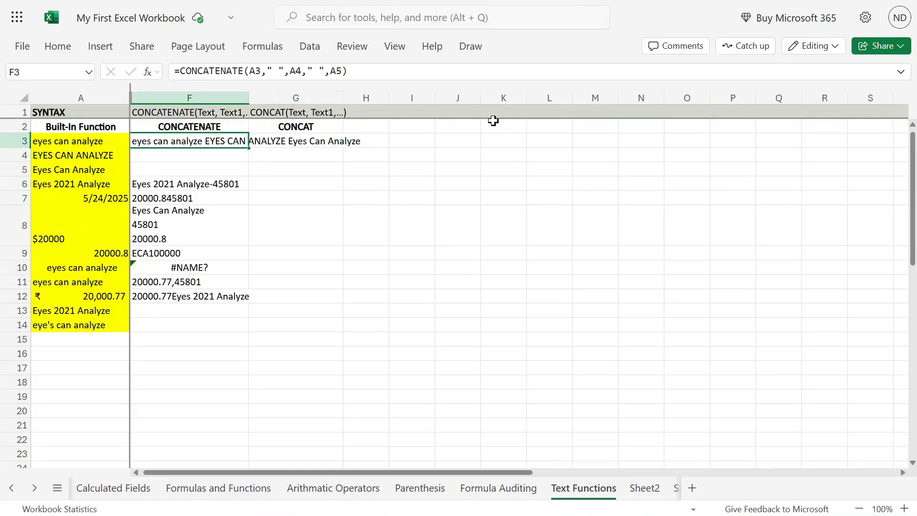
key("Right")
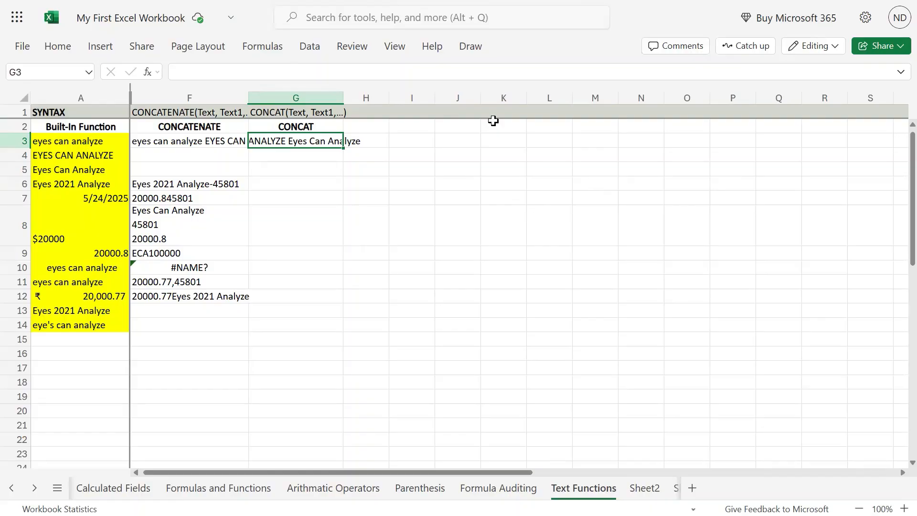
key("Up")
key("Down")
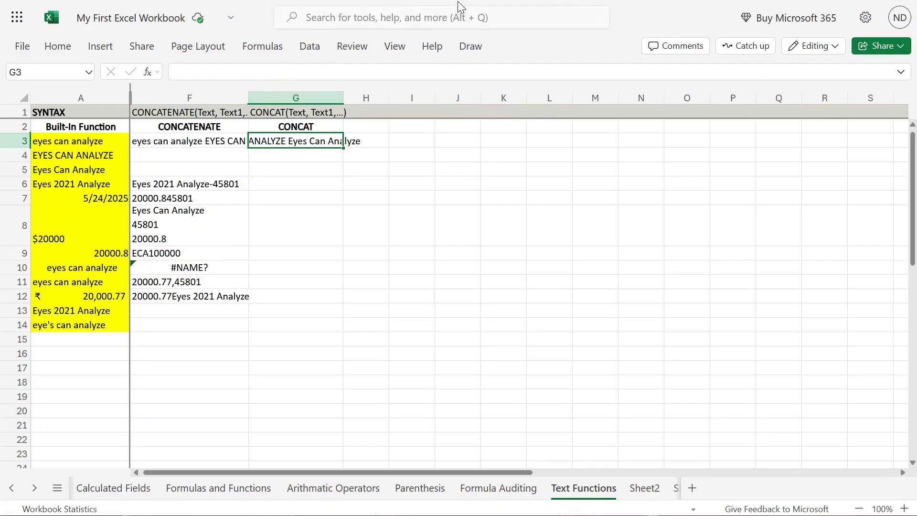
- Re-commit G1's CONCAT syntax text so row 1 auto-fits to show it fully
left_click(311, 112)
double_click(311, 113)
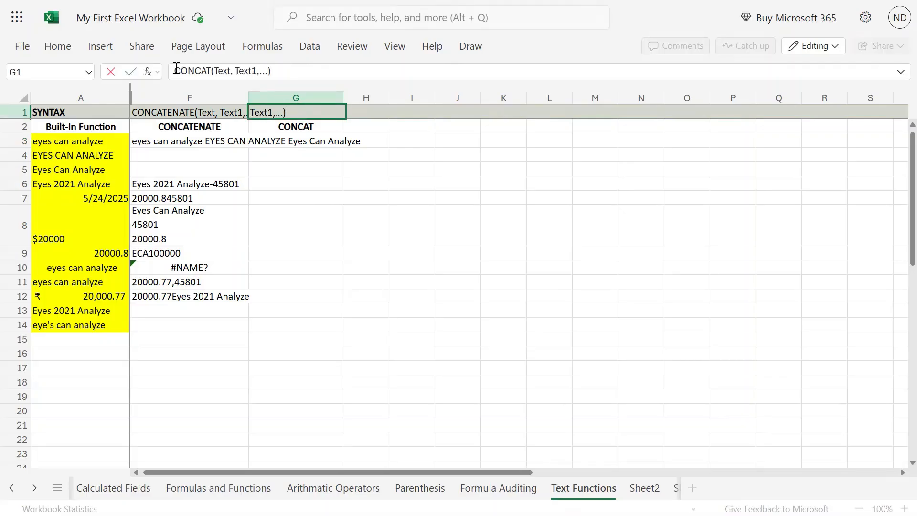
left_click_drag(175, 70, 282, 68)
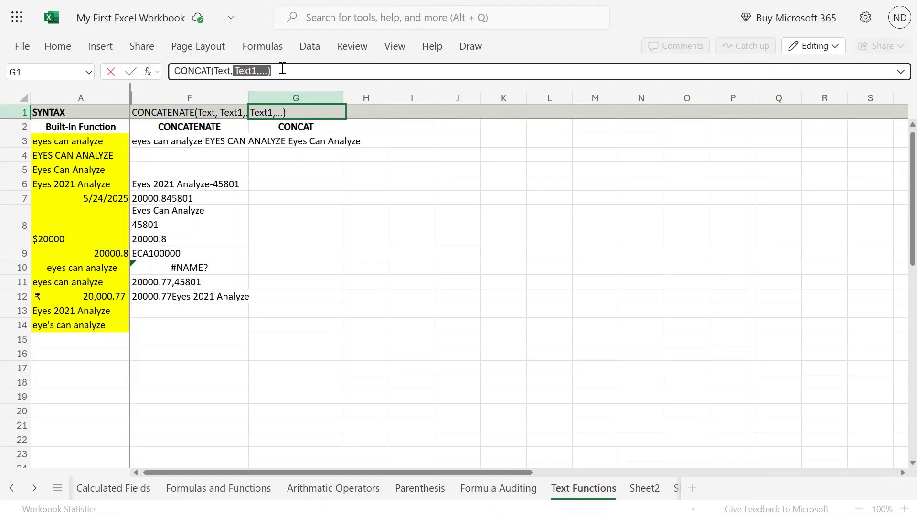
left_click(301, 217)
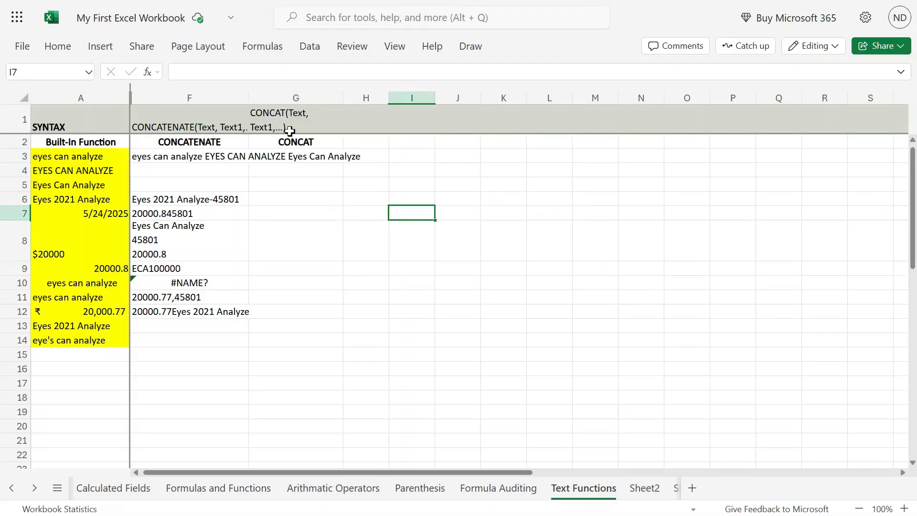
left_click(289, 118)
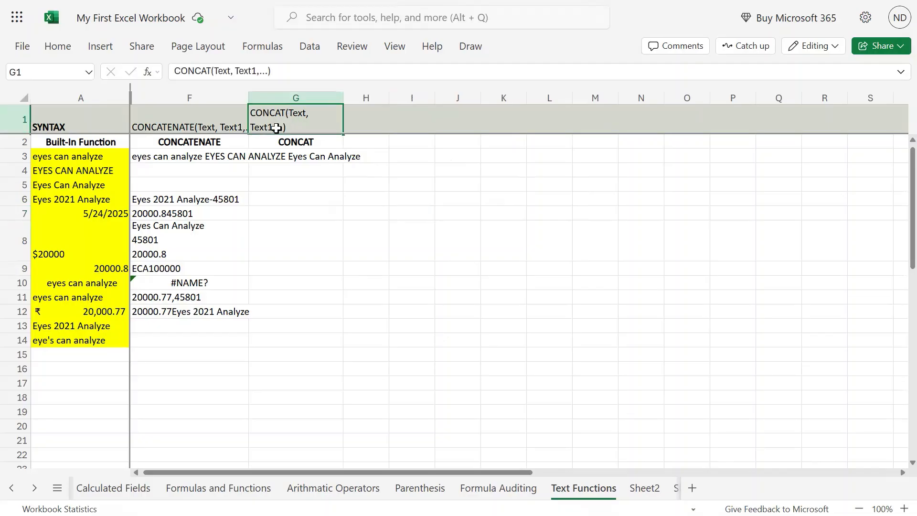
left_click_drag(214, 71, 259, 70)
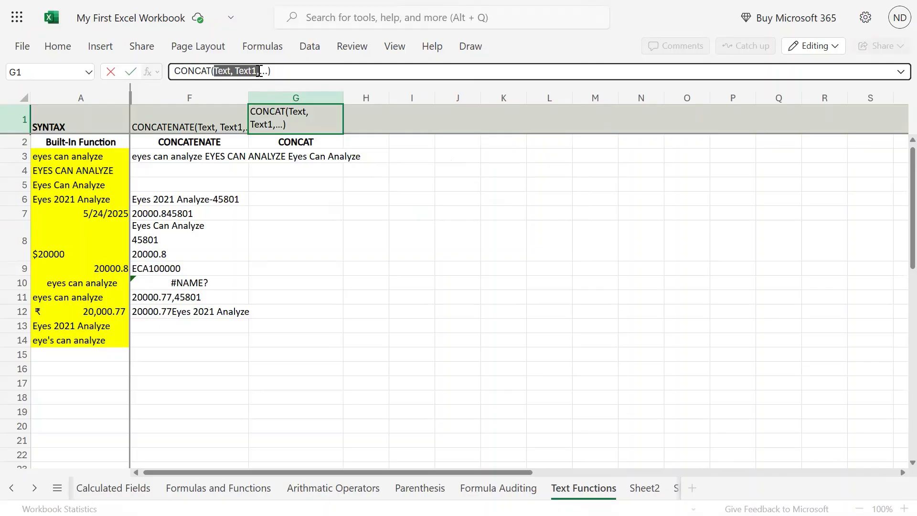
left_click(368, 182)
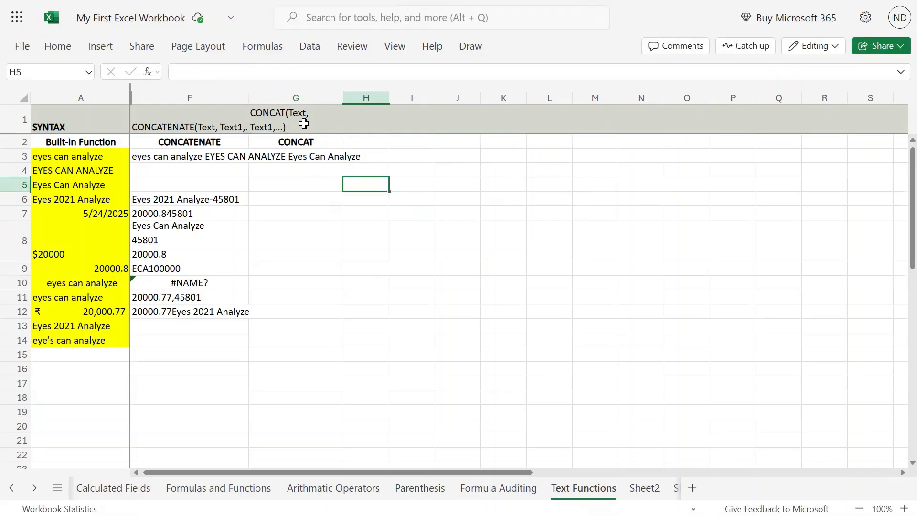
- Select row 1 and bring up the Home formatting commands
left_click(303, 119)
left_click(14, 120)
left_click(53, 45)
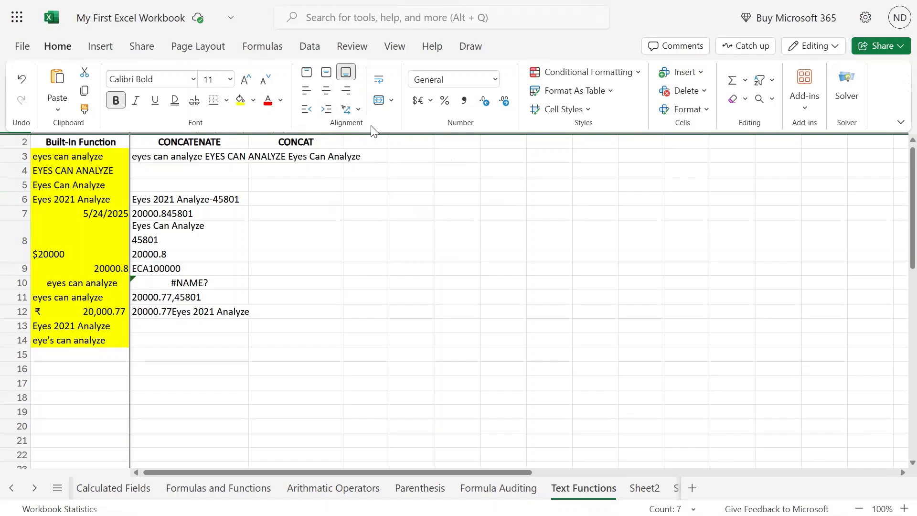
- Left-align the row 1 syntax text, leaving its orientation unchanged
left_click(311, 113)
left_click(359, 111)
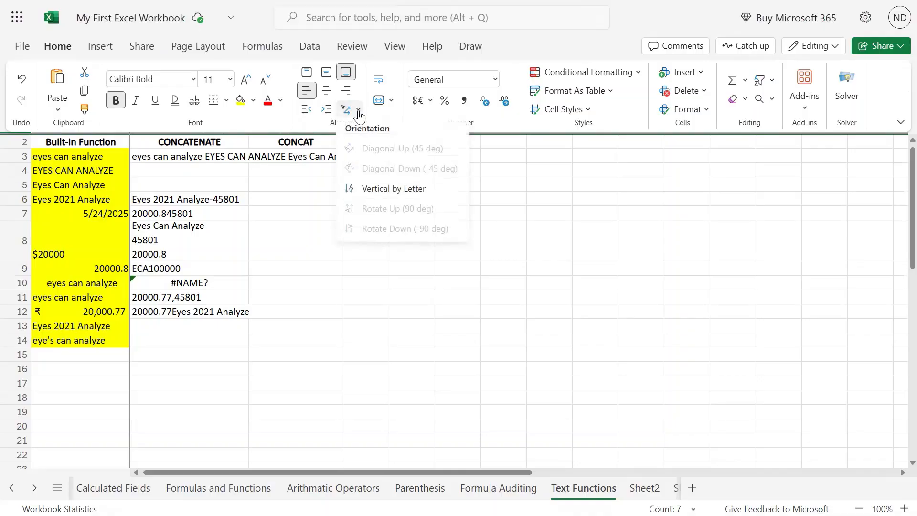
left_click(513, 128)
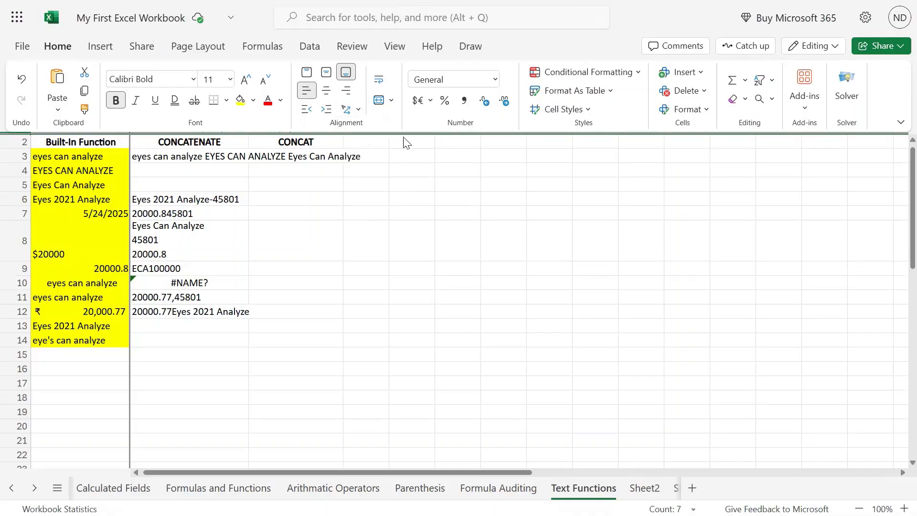
left_click(382, 210)
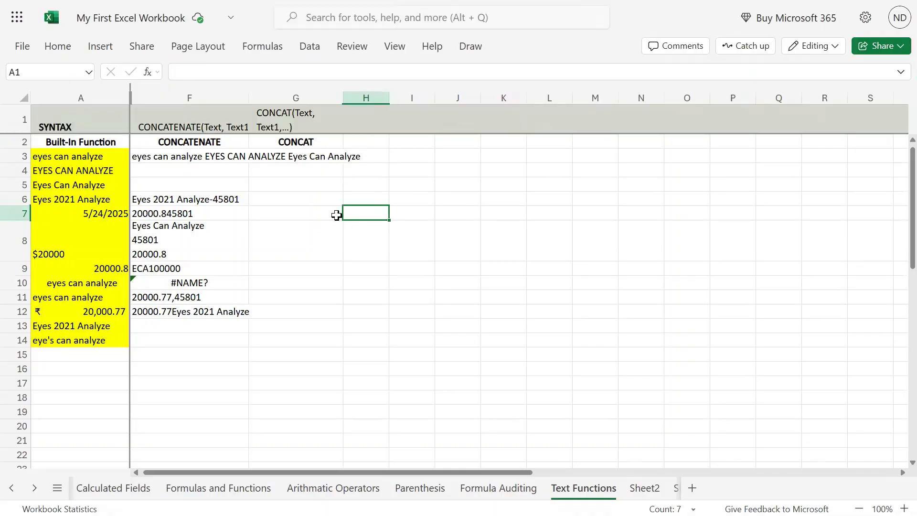
- Copy F1's grey formatting onto G5 with Format Painter, then reselect F1
left_click(301, 118)
left_click(210, 123)
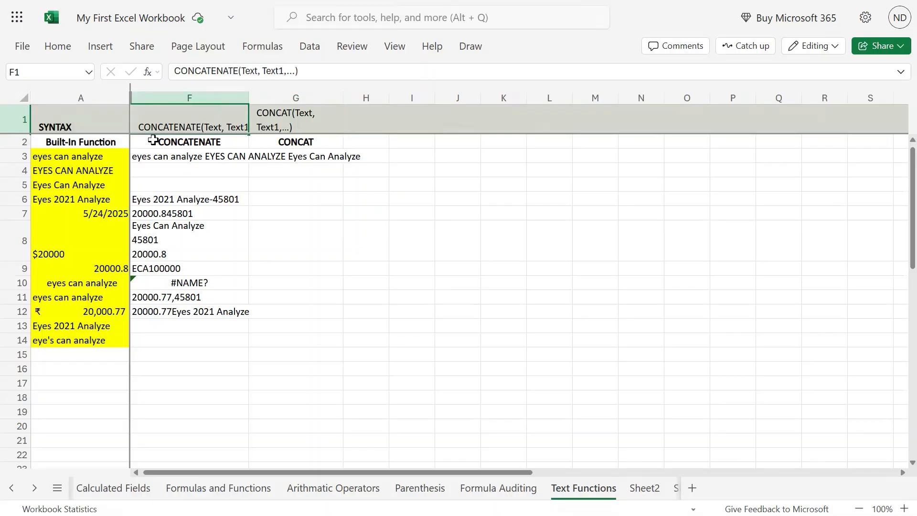
left_click(59, 48)
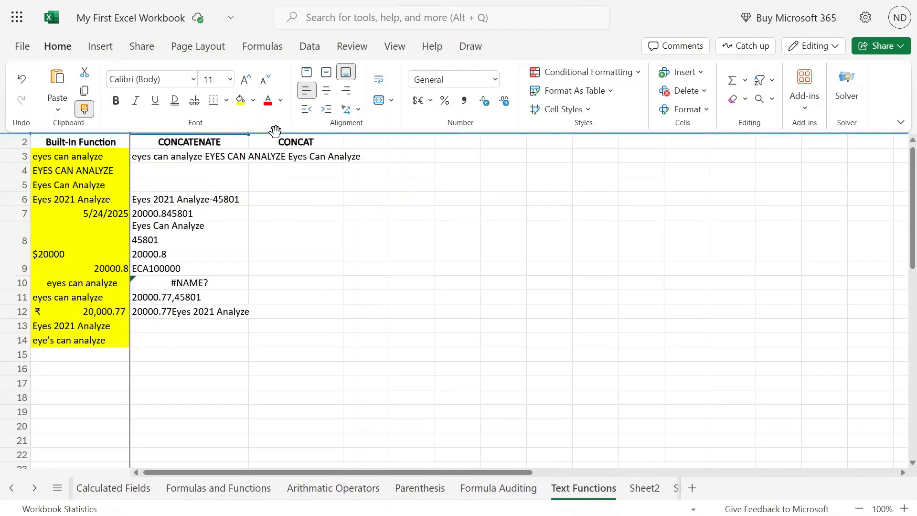
left_click(281, 185)
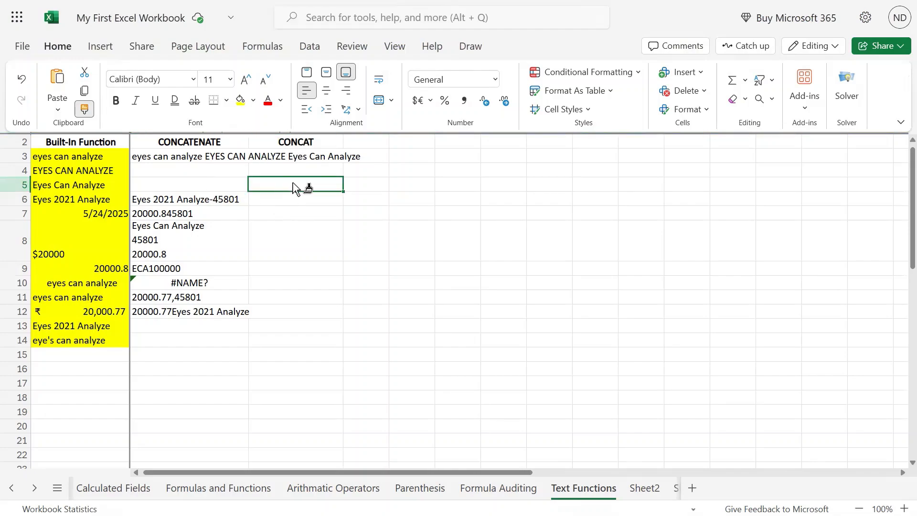
left_click(205, 125)
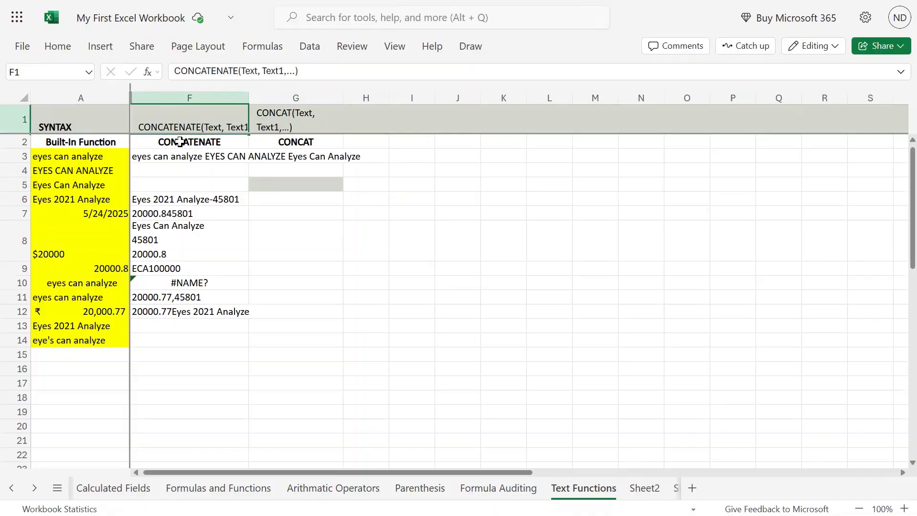
left_click(395, 47)
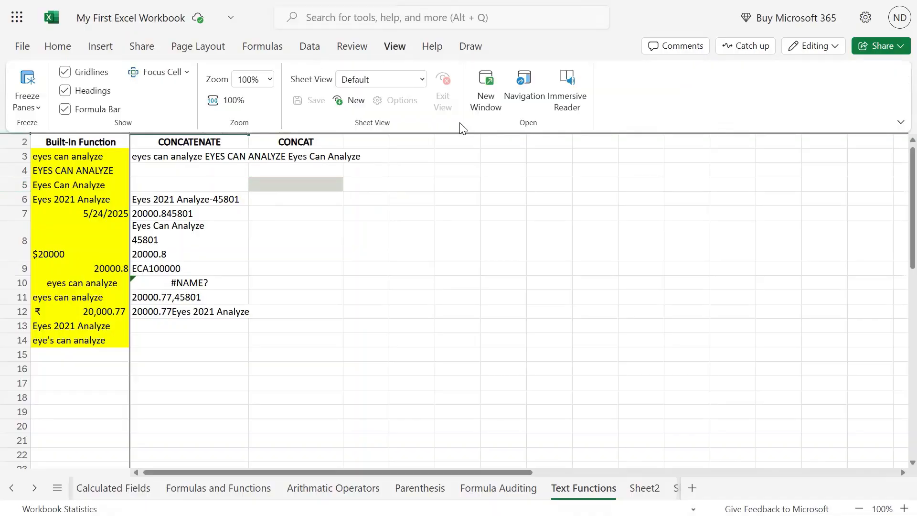
- Unfreeze the panes on the Text Functions sheet
left_click(28, 102)
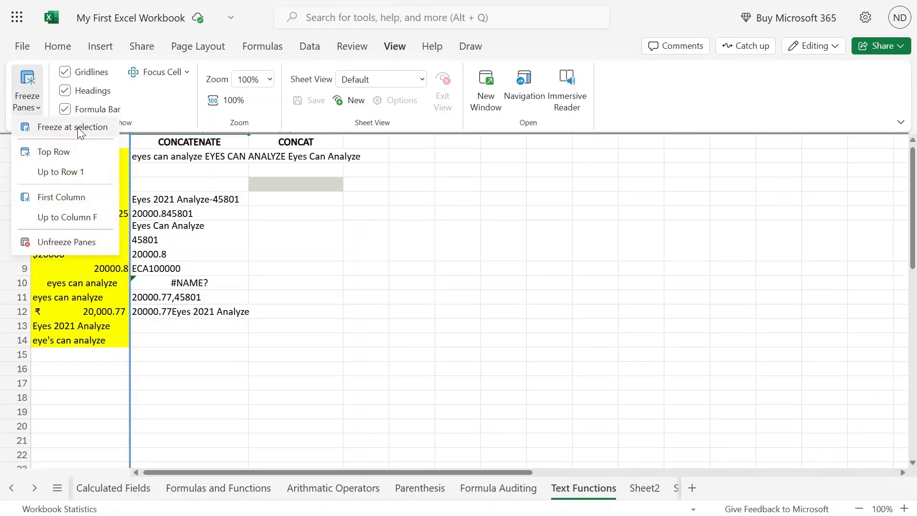
left_click(87, 243)
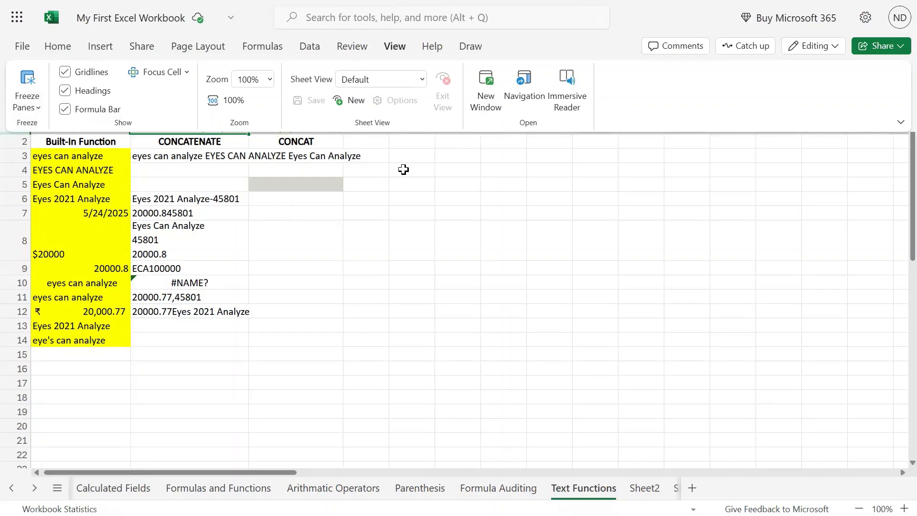
left_click(422, 156)
- Paint F1's formatting onto G1 so row 1 shrinks, switching to Single Line Ribbon
left_click(275, 120)
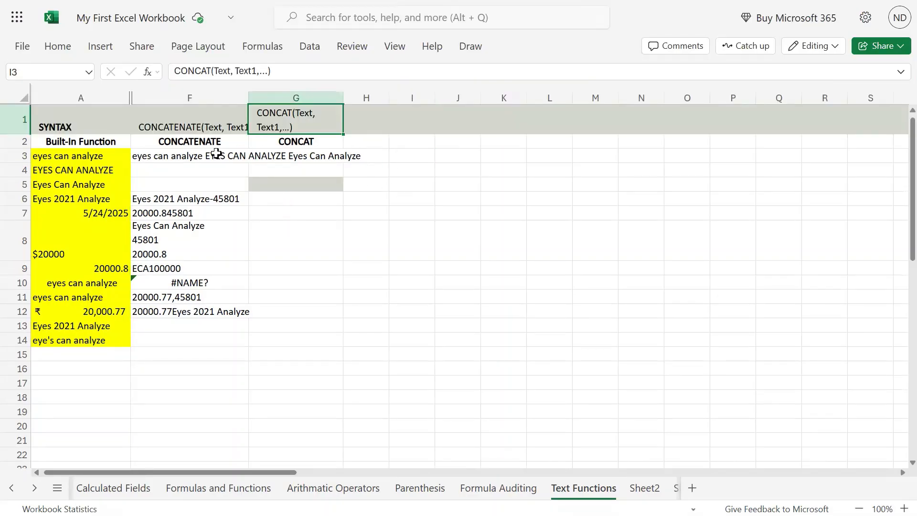
left_click(182, 126)
left_click(58, 46)
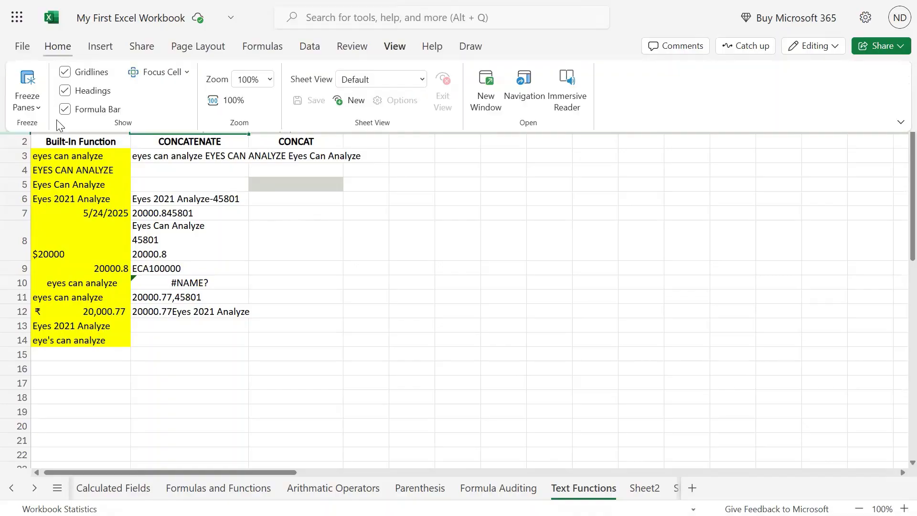
left_click(83, 112)
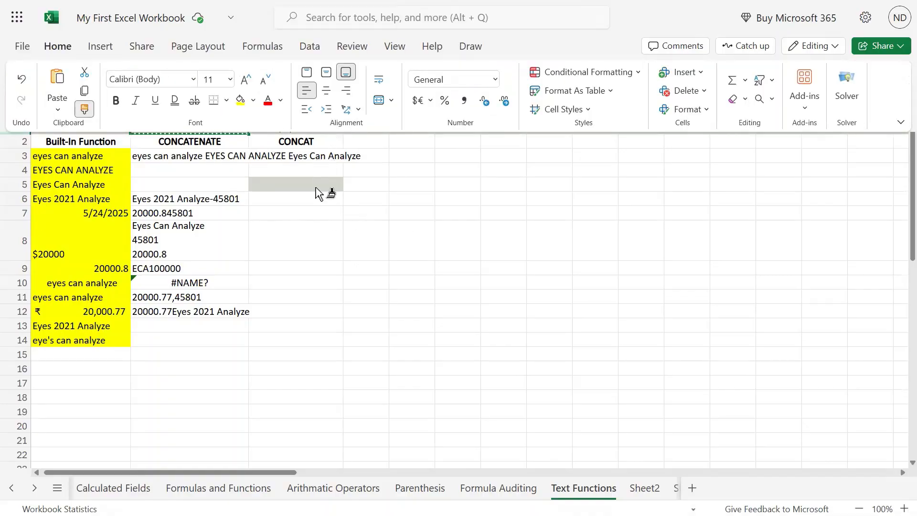
left_click(900, 122)
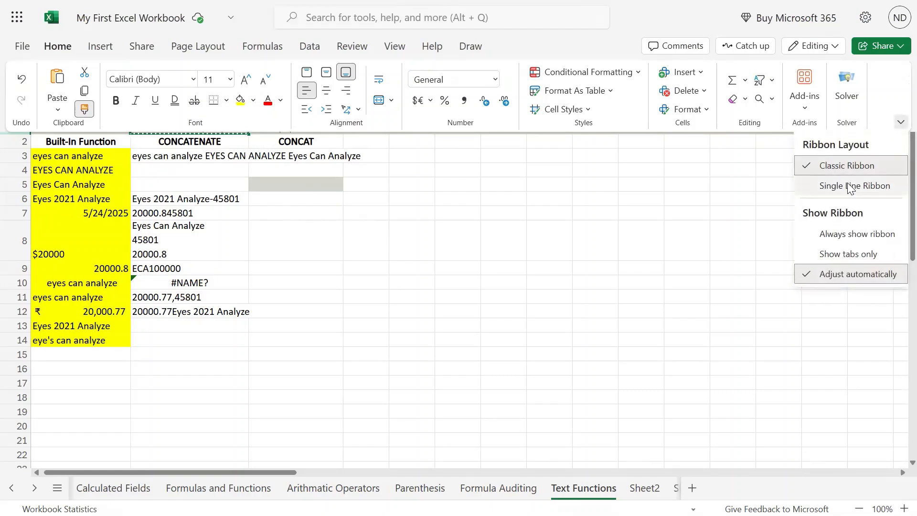
left_click(826, 187)
left_click(301, 127)
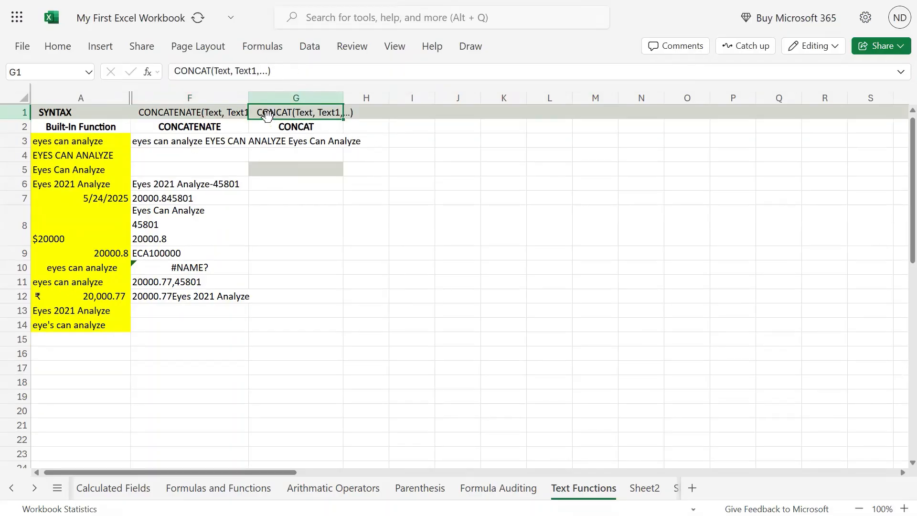
double_click(256, 112)
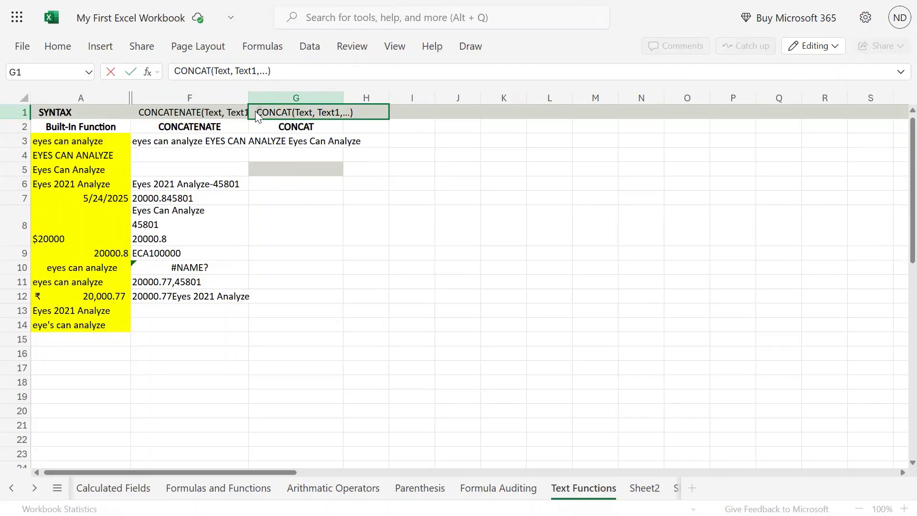
key("Delete")
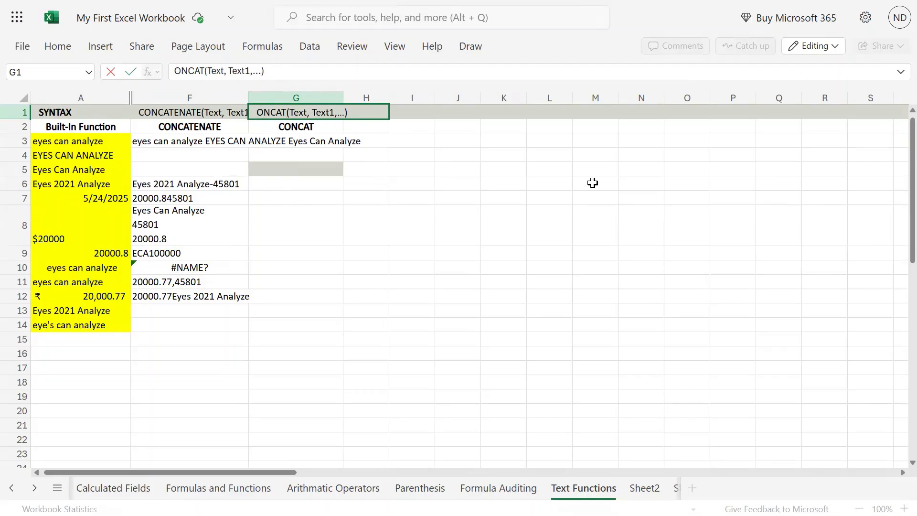
type("C")
key("Return")
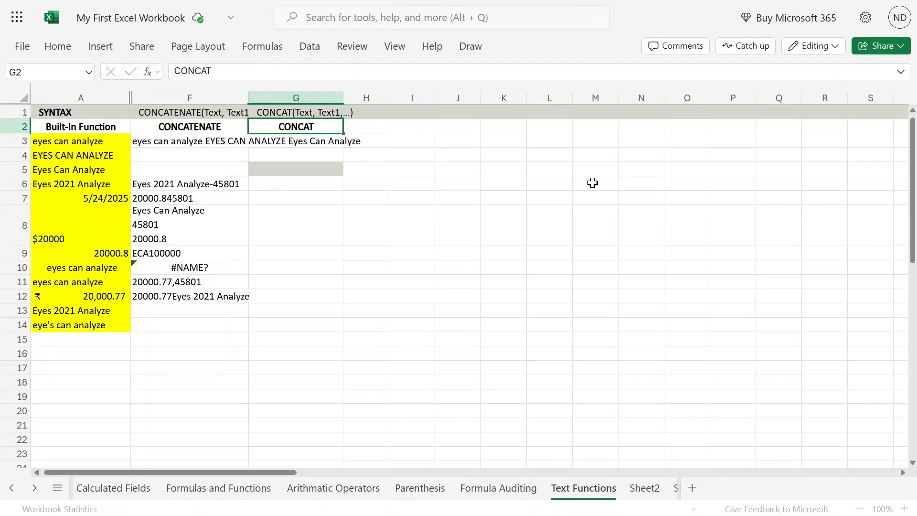
key("Return")
key("Up")
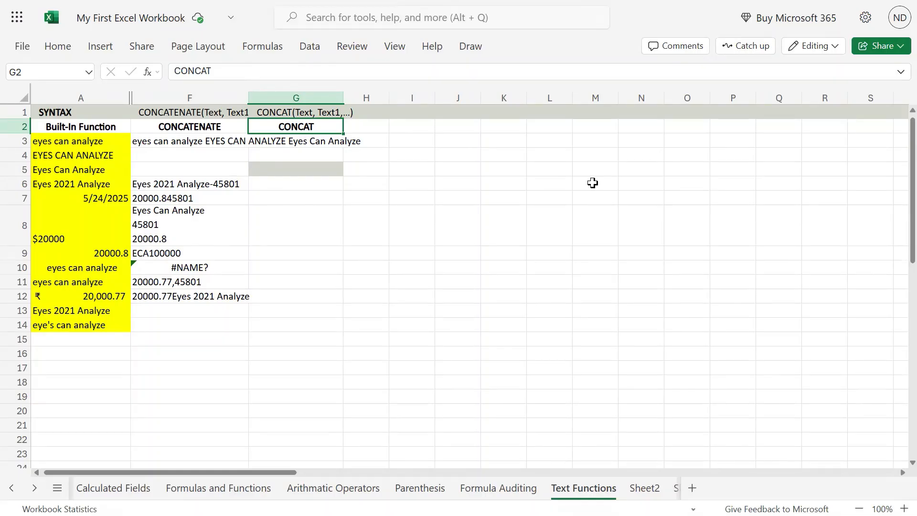
key("Up")
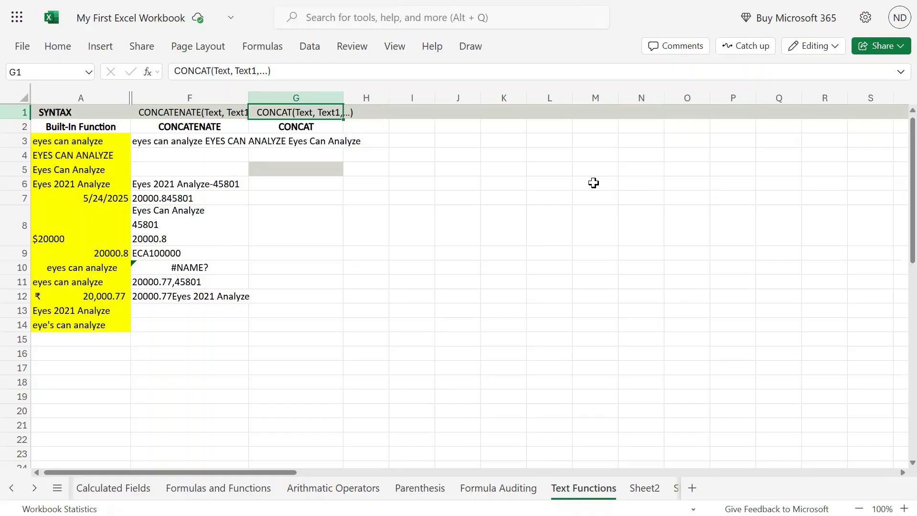
mouse_move(458, 1)
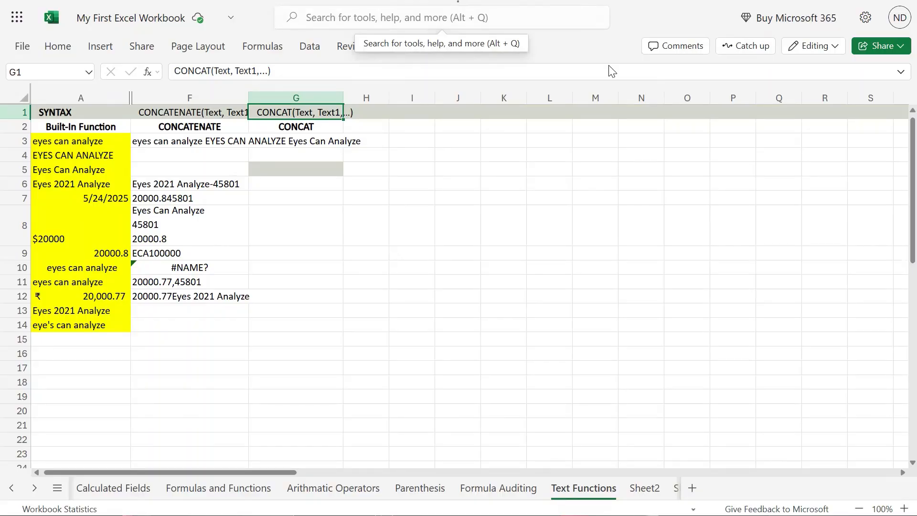
- Enter a CONCAT formula in G6 joining a quoted first name, " " and a last name
left_click(302, 184)
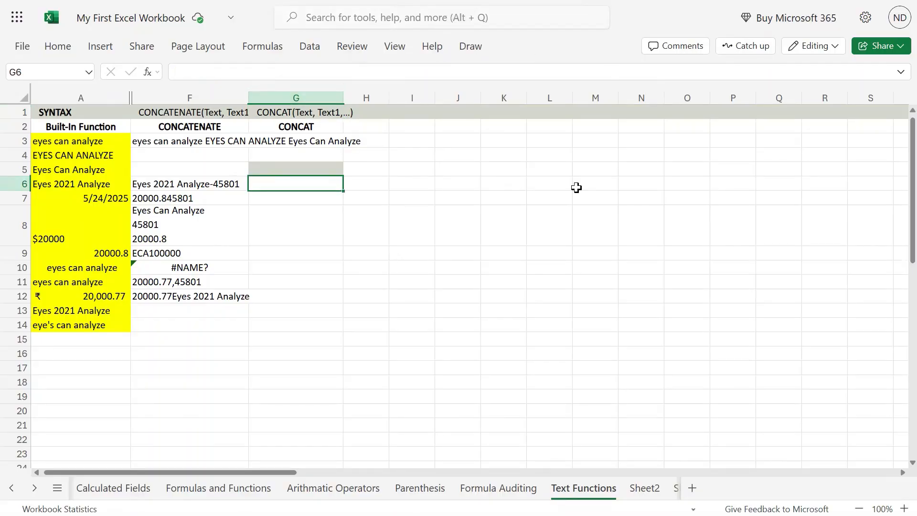
type("=")
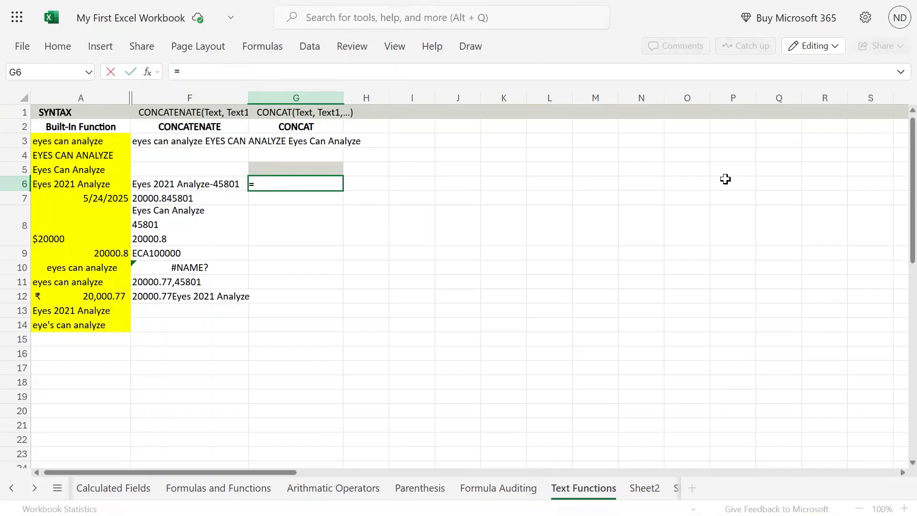
type("concate")
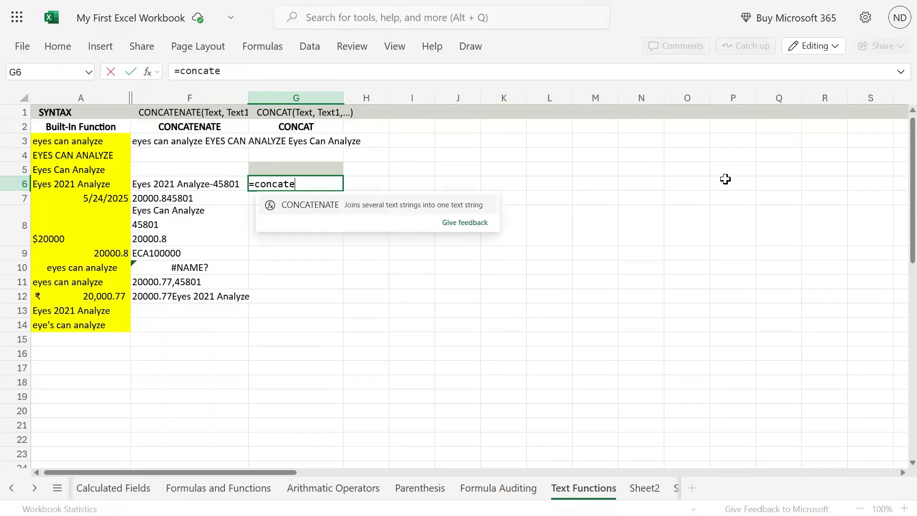
key("BackSpace")
type("(")
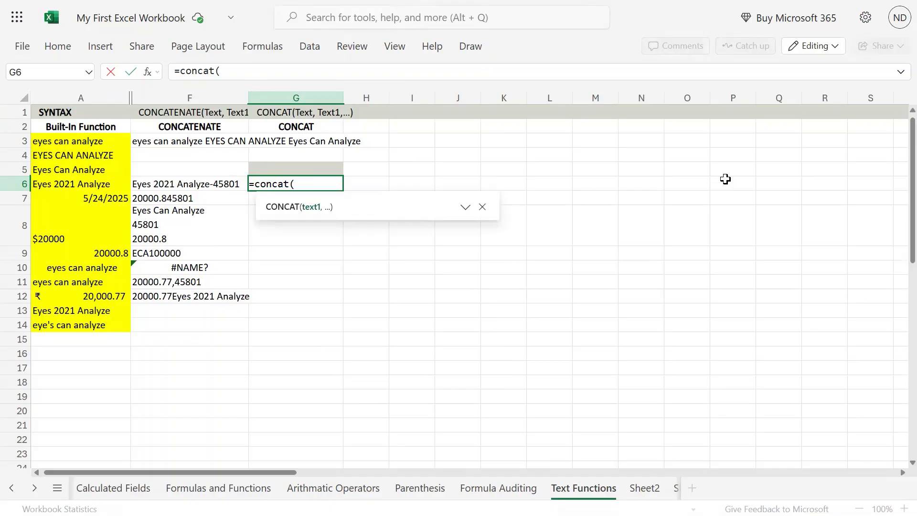
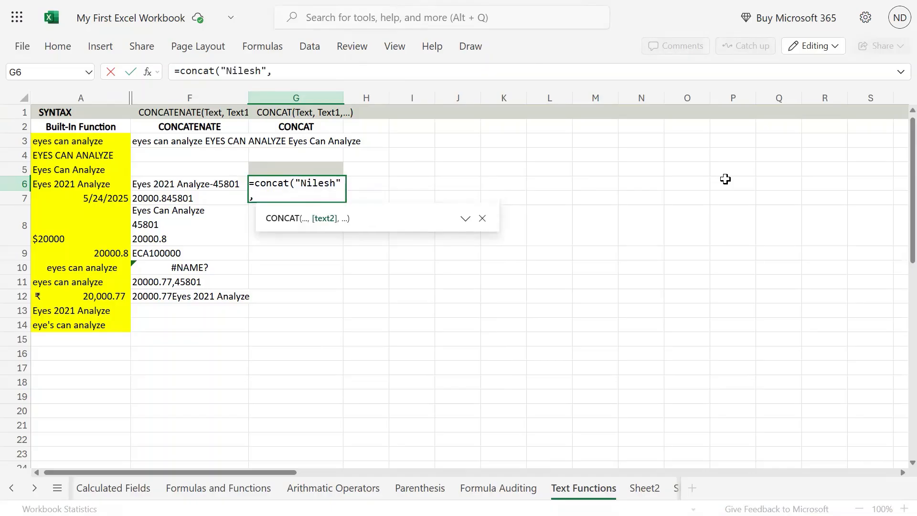
key("Return")
- Reopen the G6 formula with F2 to review its space argument
key("Up")
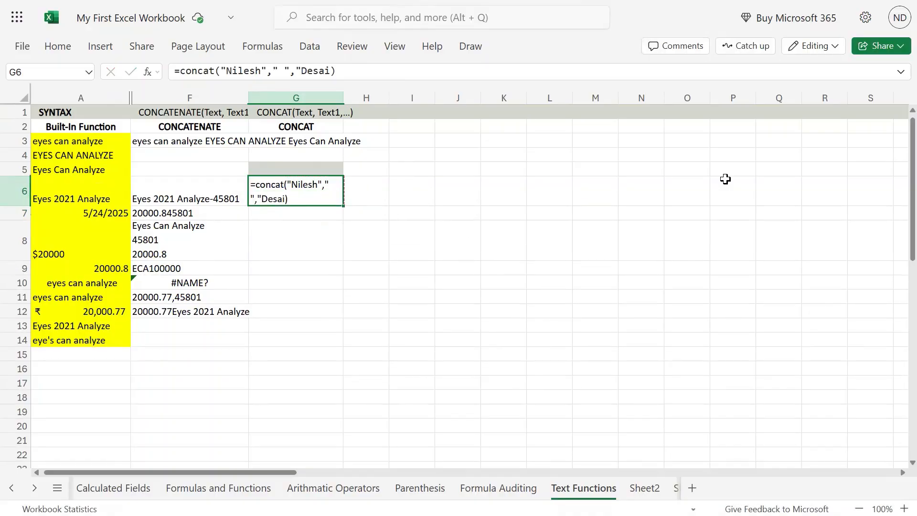
key("F2")
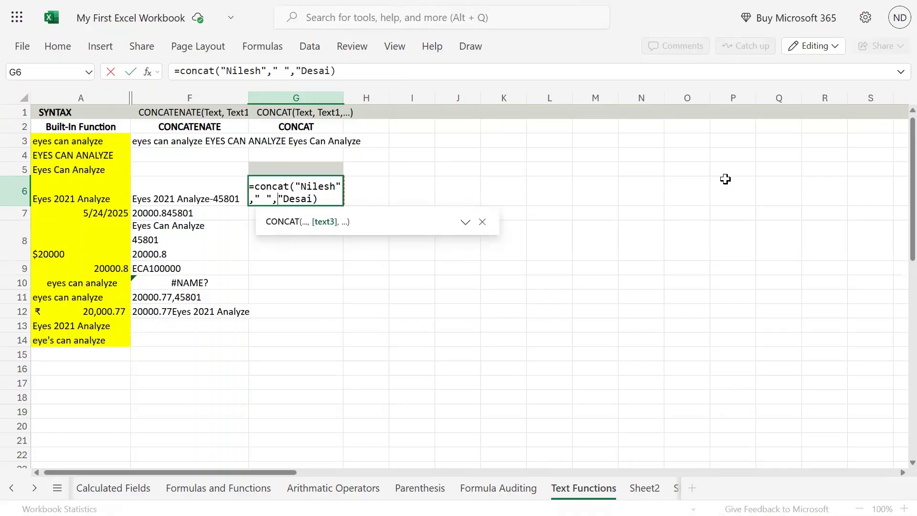
key("shift+Left")
key("Return")
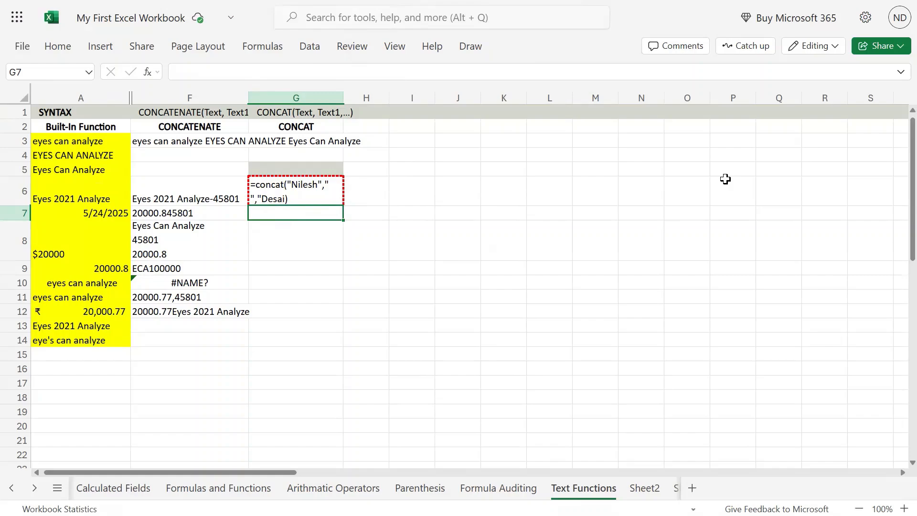
key("Up")
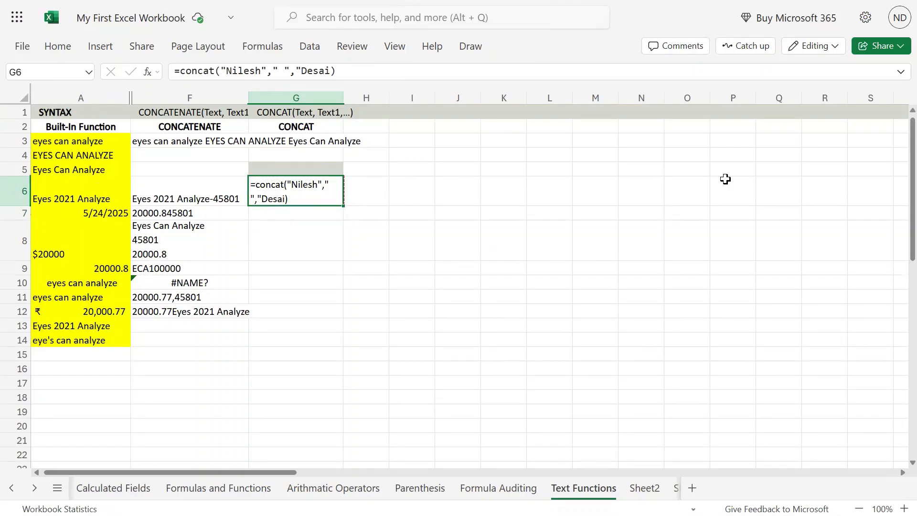
- Add the missing closing quote after the last name in G6's formula
double_click(321, 199)
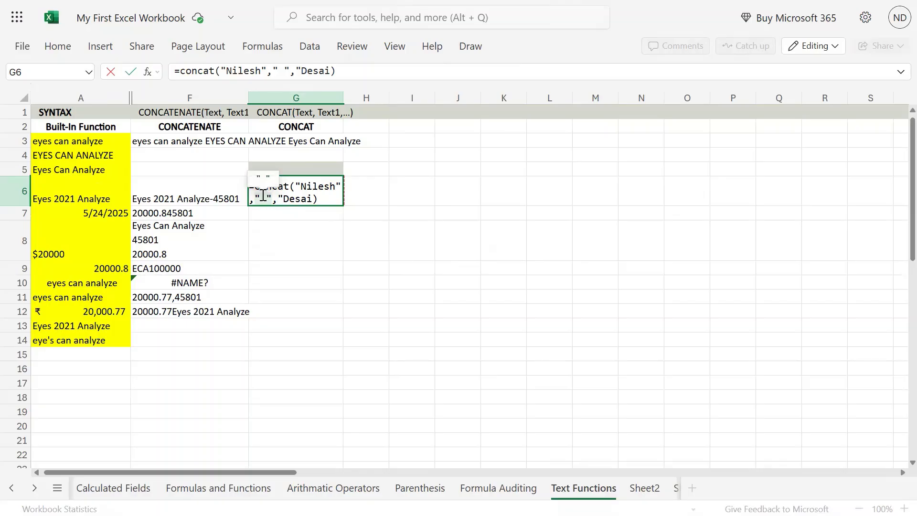
left_click(320, 201)
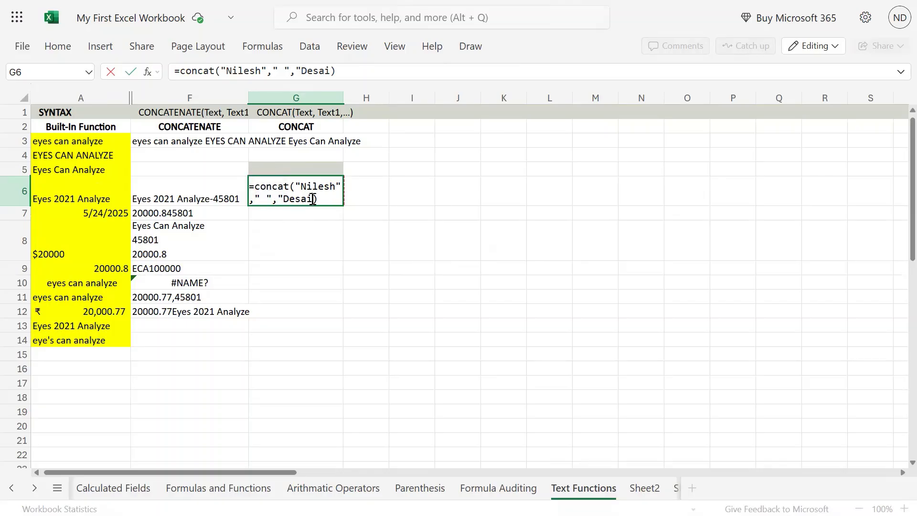
type("\"")
key("Return")
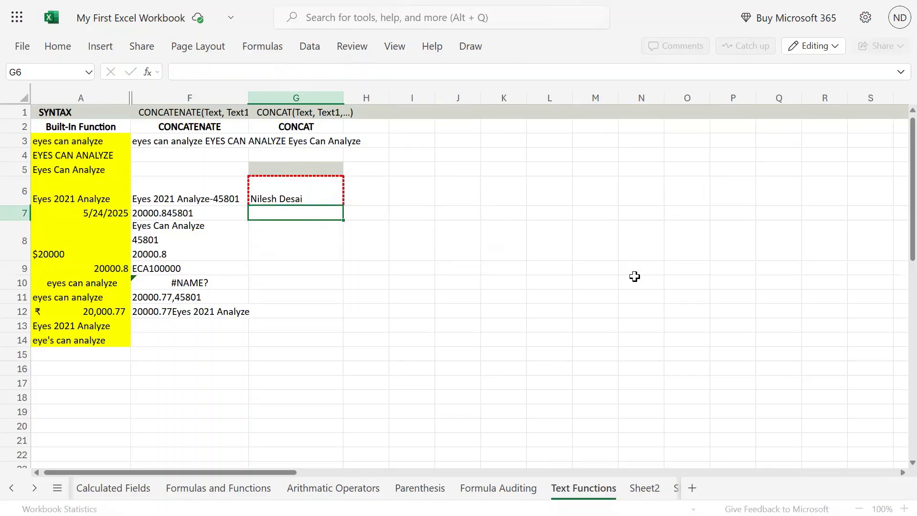
key("Up")
- Remove the separate " " argument from G6, folding the space into the first name
key("F2")
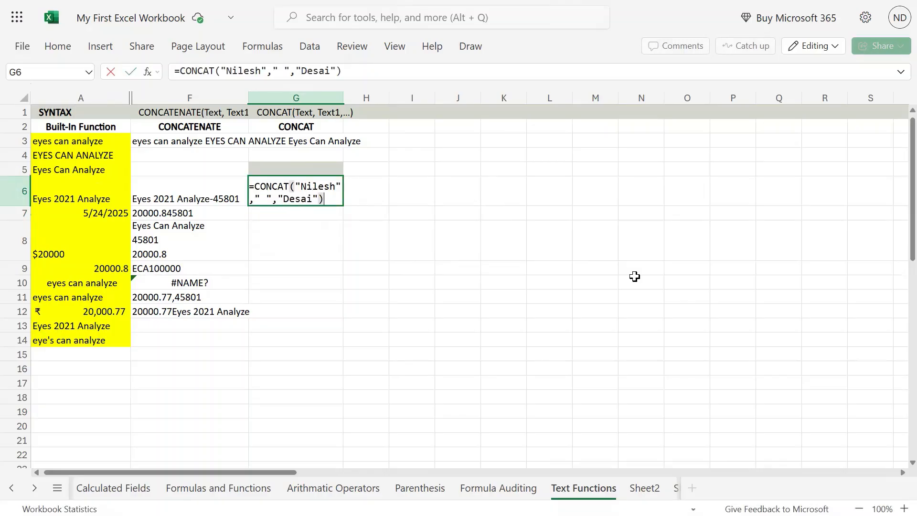
key("Left")
key("Left")
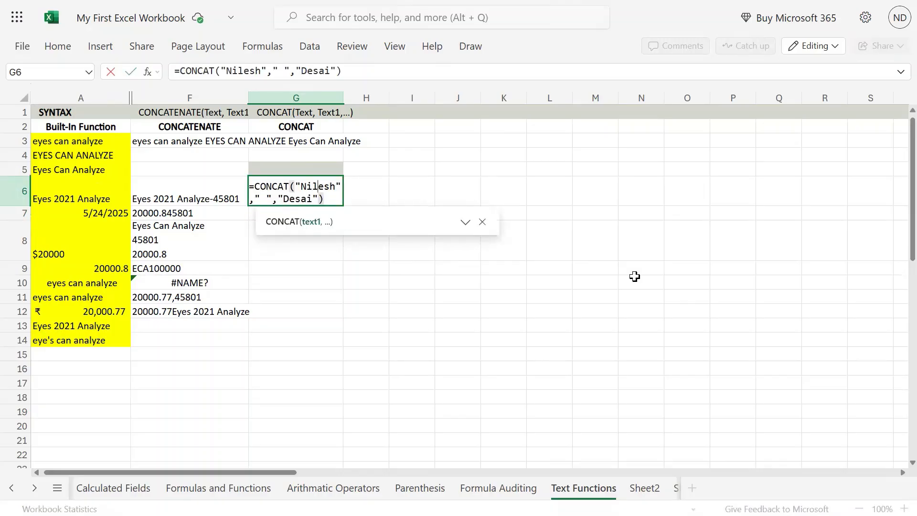
key("End")
key("Left")
key("Left")
key("Left")
key("Left")
key("Left")
key("Left")
key("Left")
key("Left")
key("Left")
key("Left")
key("Left")
key("BackSpace")
key("BackSpace")
key("BackSpace")
key("BackSpace")
key("Delete")
key("BackSpace")
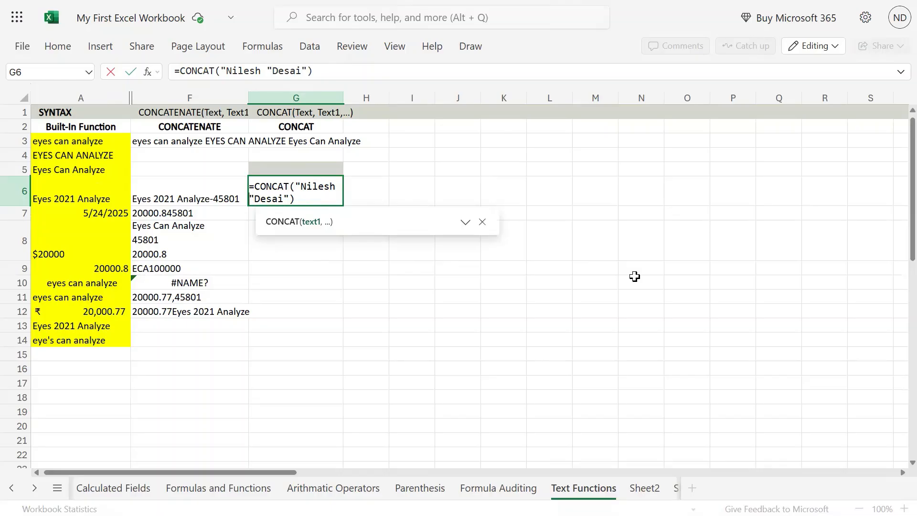
type(",")
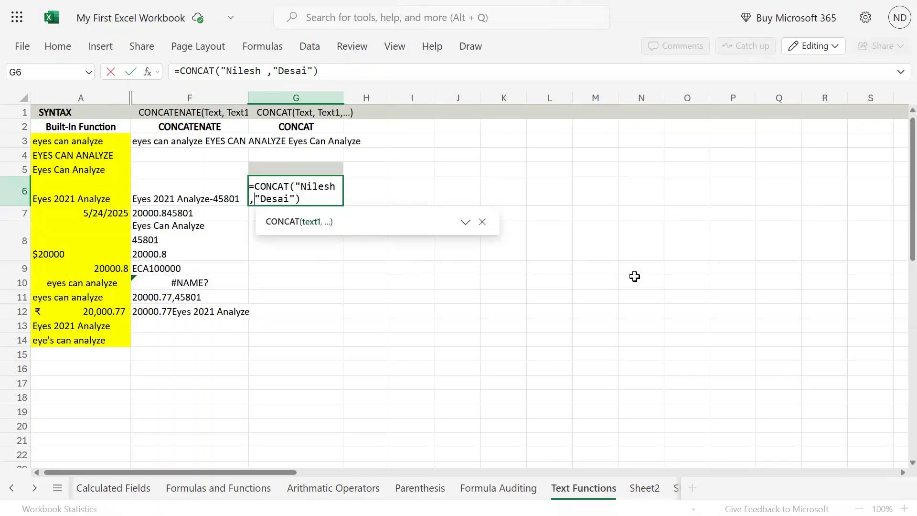
key("Return")
- Restore the first name's closing quote in G6, then clear the cell
key("Up")
key("Right")
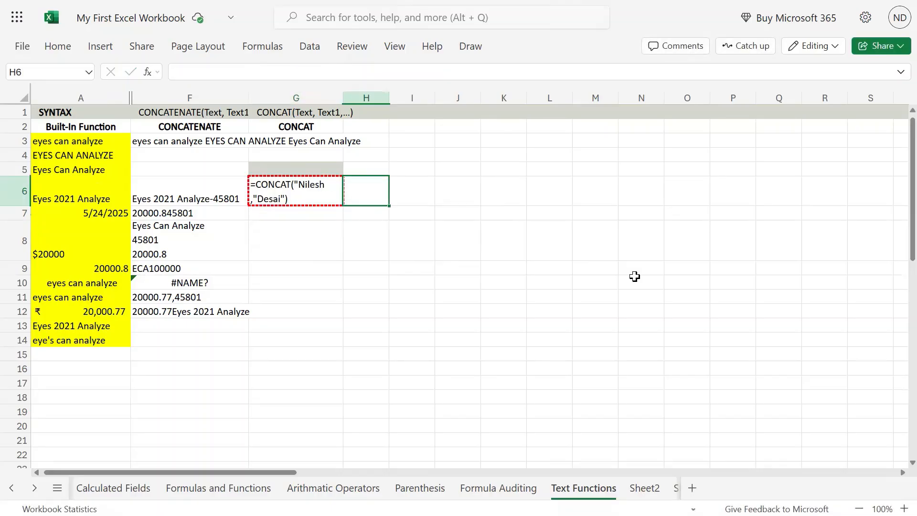
key("Left")
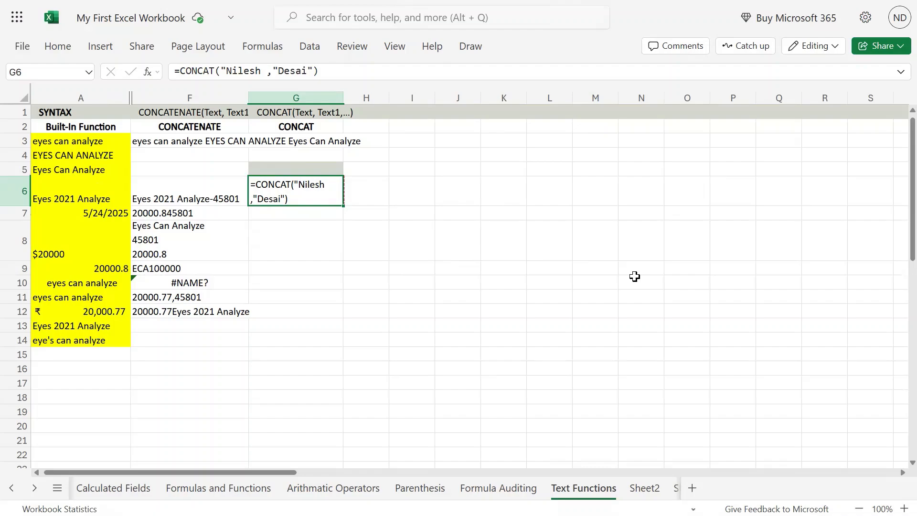
key("F2")
key("Left")
key("Left")
key("Left")
key("Left")
key("Left")
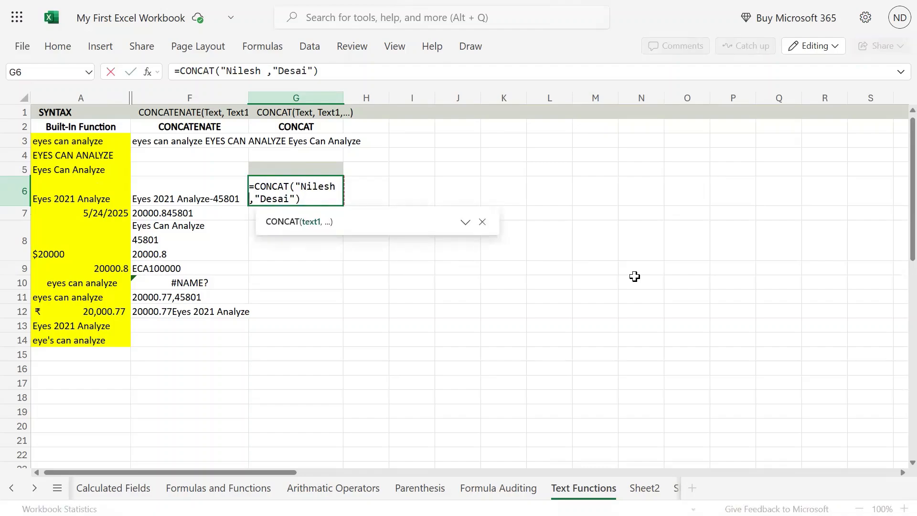
key("Left")
key("Left")
key("Left")
key("Left")
type("\"")
key("Return")
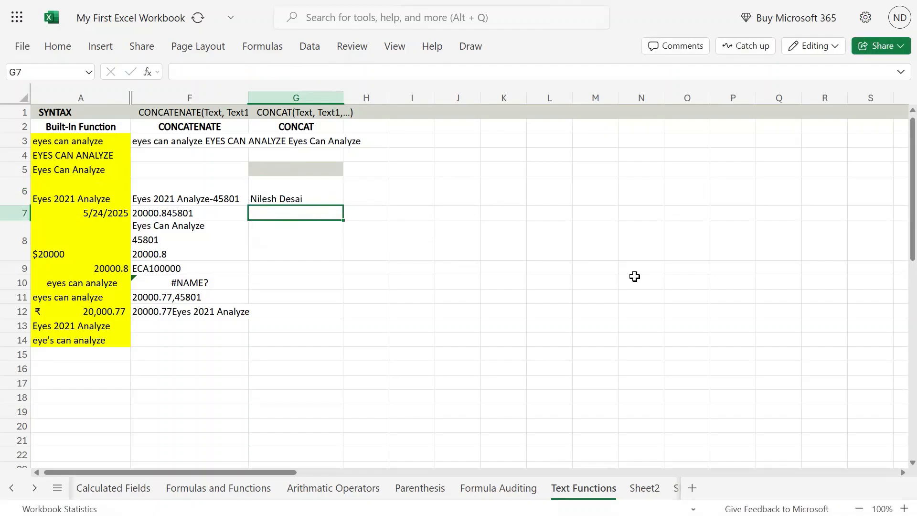
key("Up")
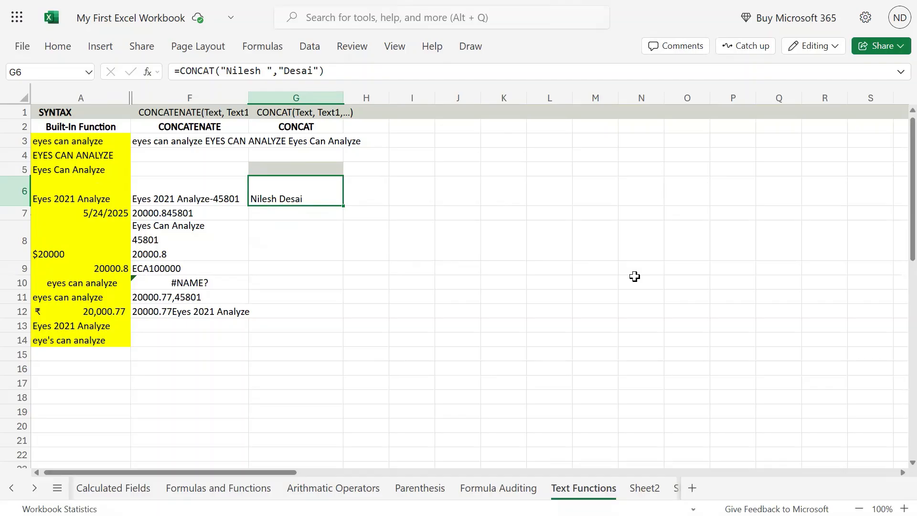
key("Delete")
key("Up")
key("Up")
key("Up")
key("Up")
key("Down")
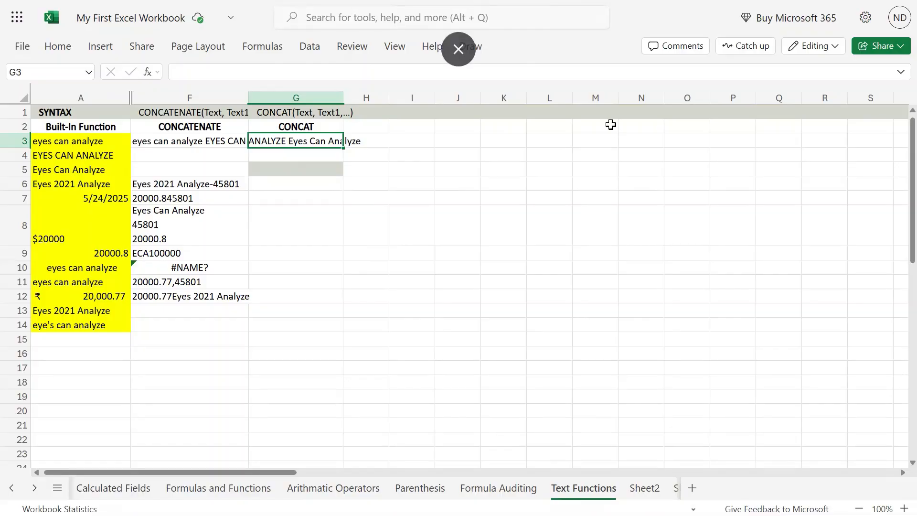
- Strip the quotes from both name arguments in G6, making it return #NAME?
key("Down")
key("Down")
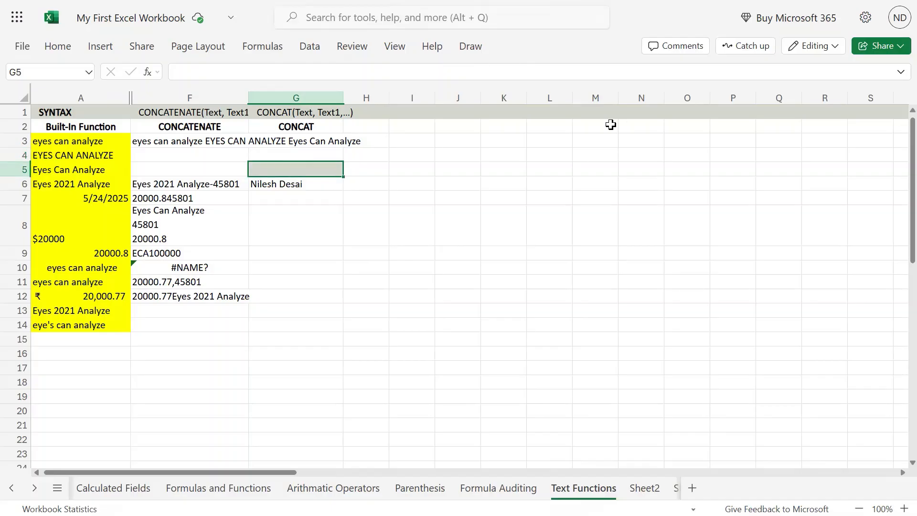
key("Down")
key("F2")
key("Left")
key("Left")
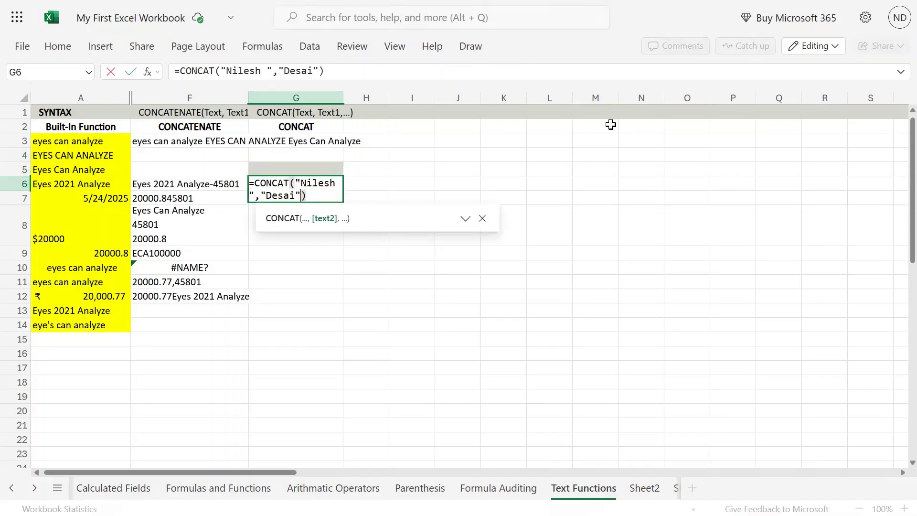
key("BackSpace")
key("Left")
key("BackSpace")
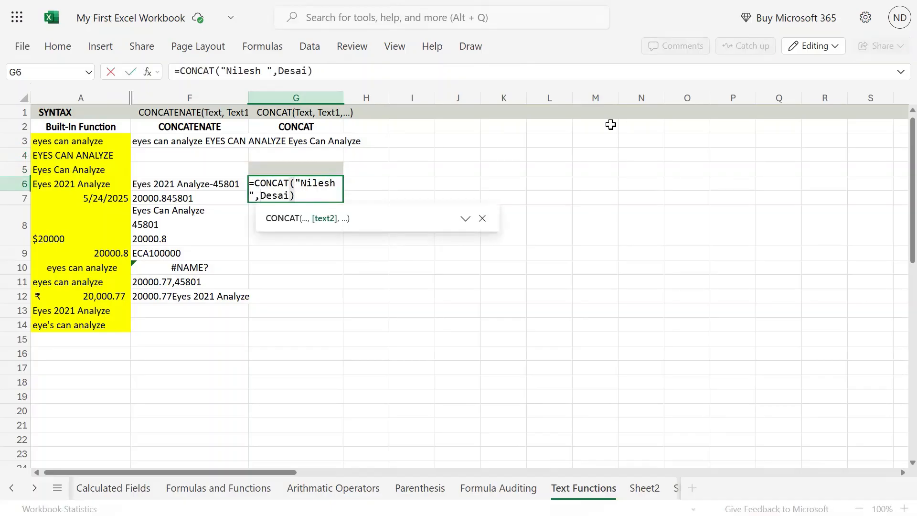
key("Left")
key("BackSpace")
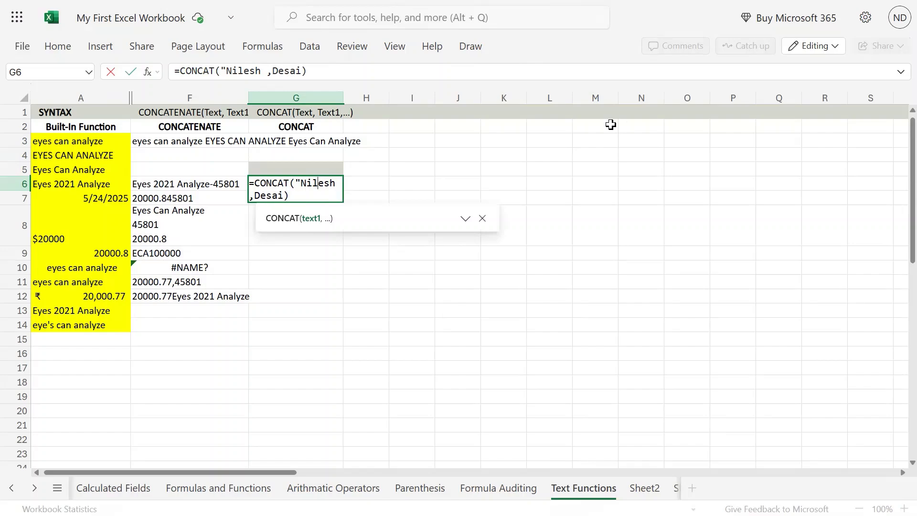
key("BackSpace")
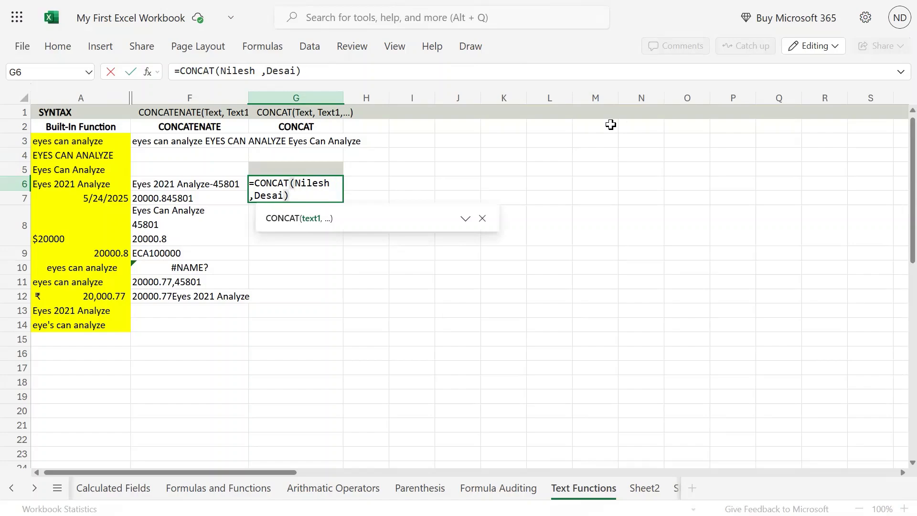
key("Return")
key("Up")
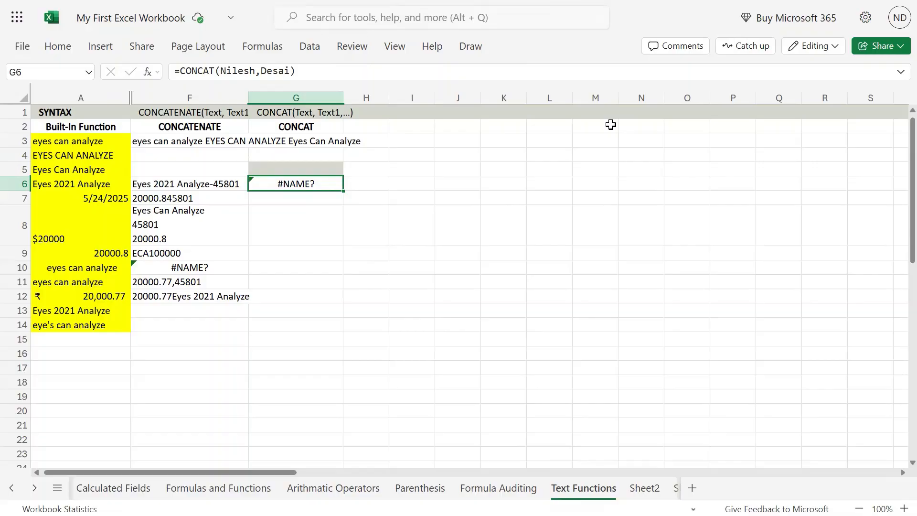
- Move the unquoted #NAME? CONCAT formula from G6 down to G10 via G9
key("Left")
key("Left")
key("Down")
key("Down")
key("Down")
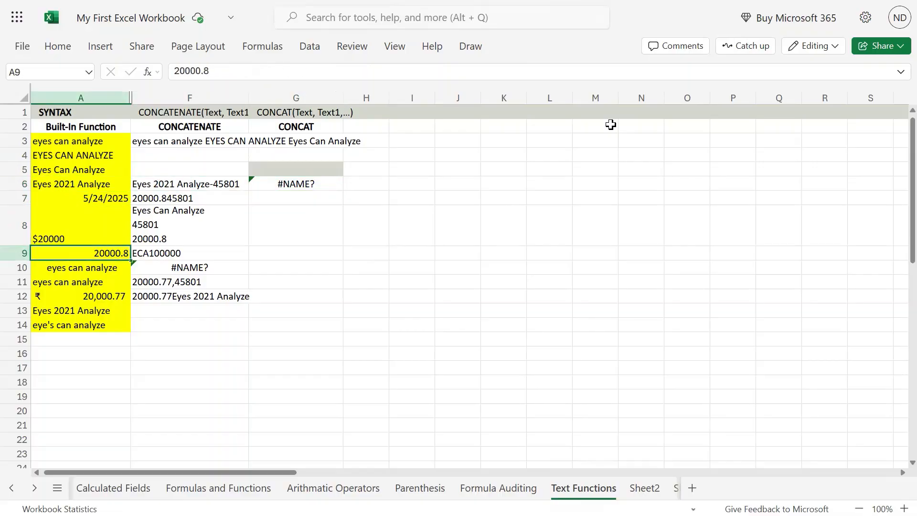
key("Right")
key("Down")
key("Right")
key("Up")
key("Up")
key("Up")
key("Up")
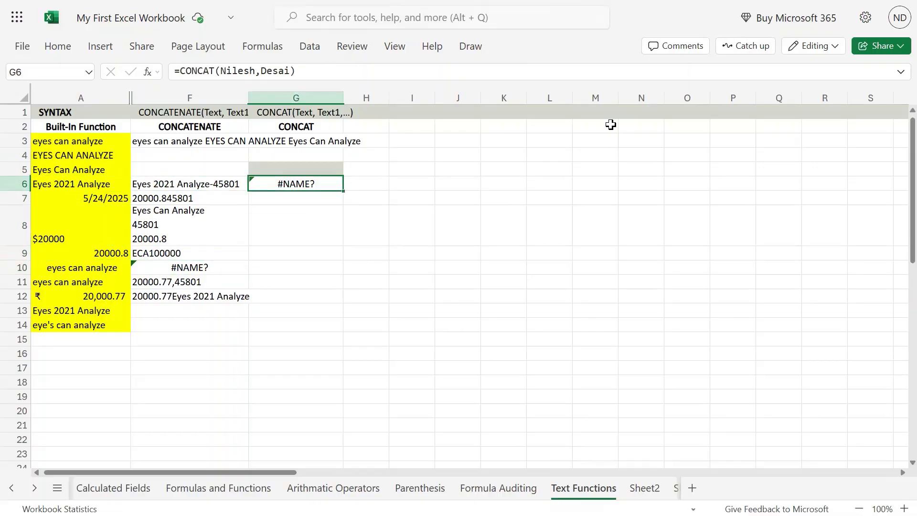
key("ctrl+x")
key("Down")
key("Down")
key("Down")
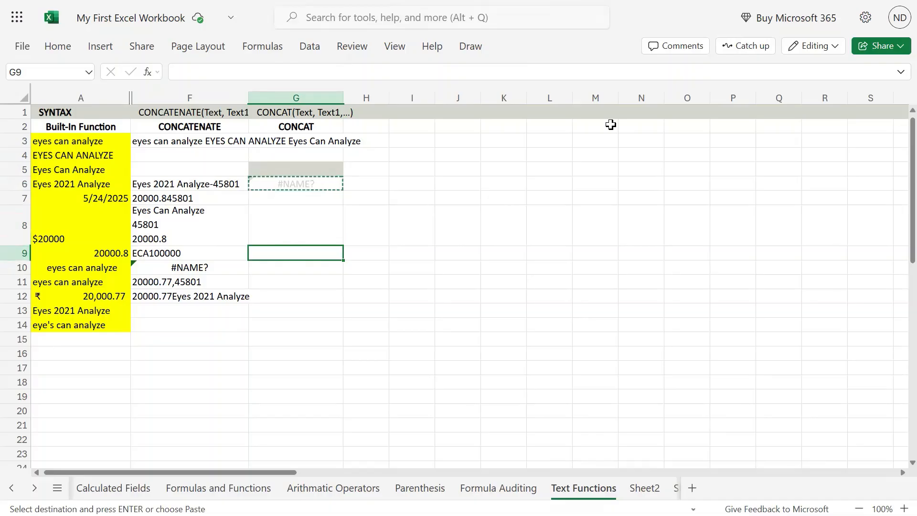
key("ctrl+v")
key("ctrl+x")
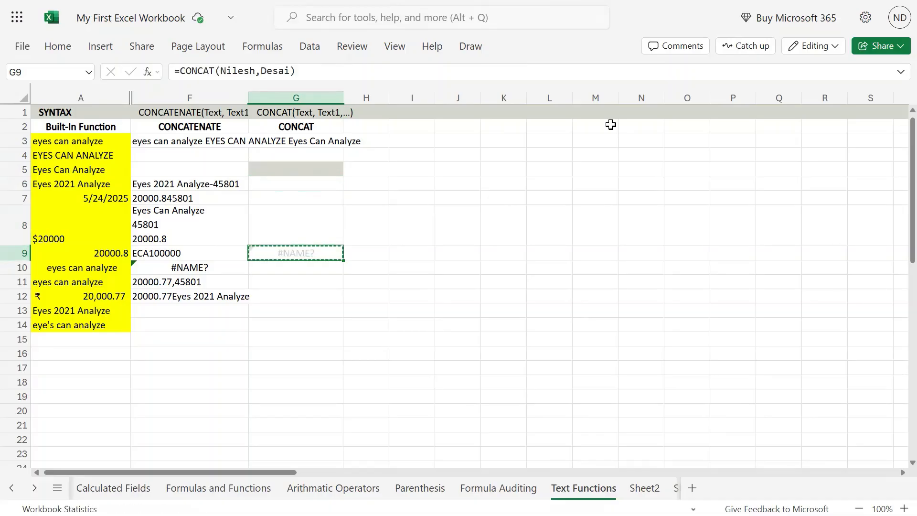
key("Down")
key("ctrl+v")
- Compare G10 with F10's #NAME? example, then return to row 3
key("Left")
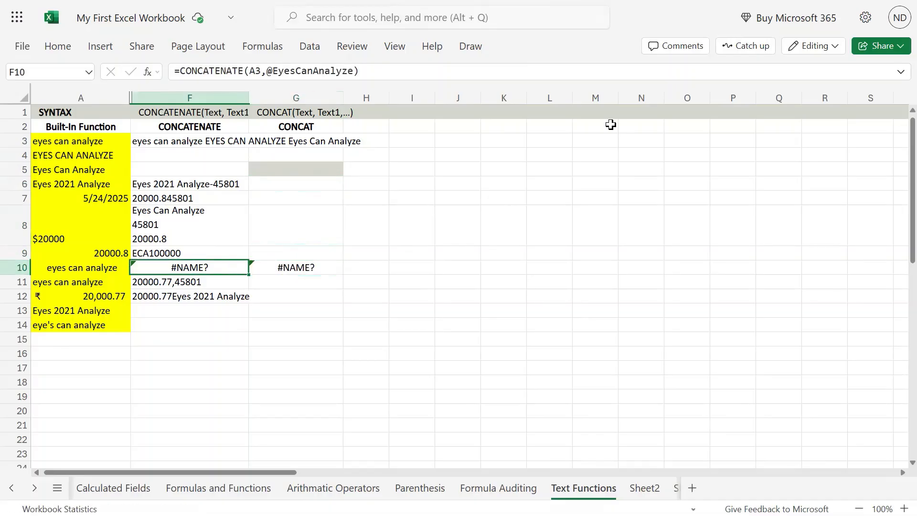
key("Right")
key("ctrl+Up")
key("Down")
- Copy F3's formula into G3 and change it to =CONCAT(A3," ",A4," ",A5)
key("Left")
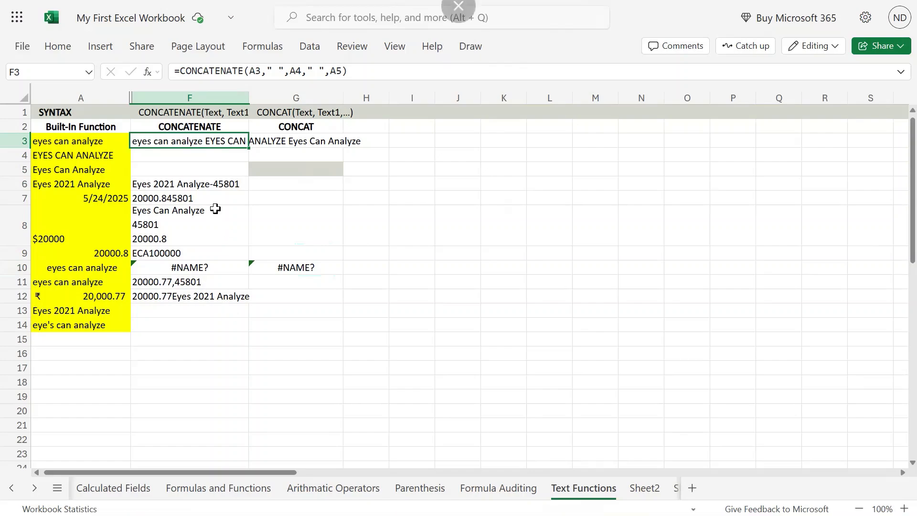
double_click(202, 140)
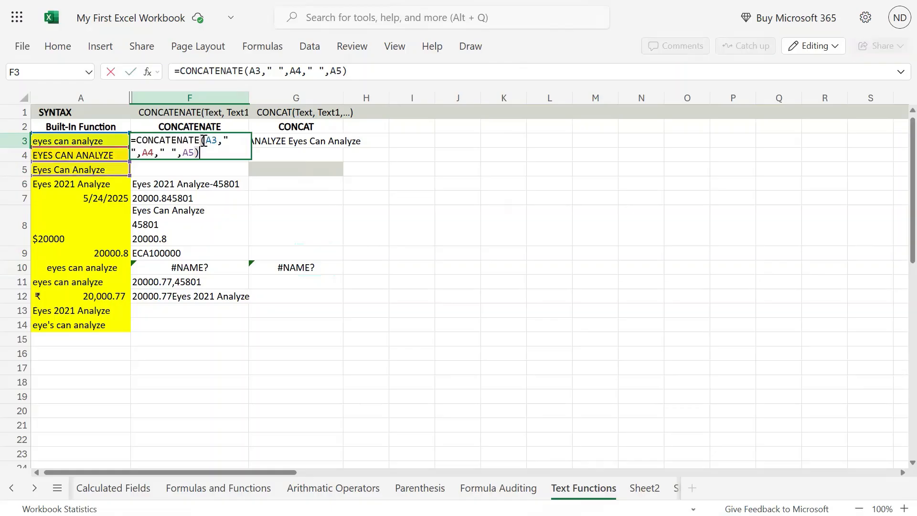
left_click_drag(199, 151, 113, 137)
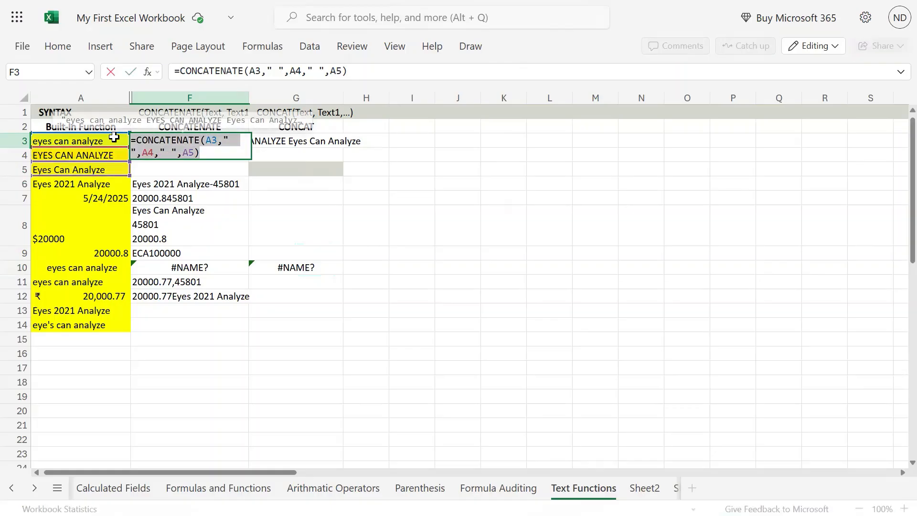
left_click(310, 140)
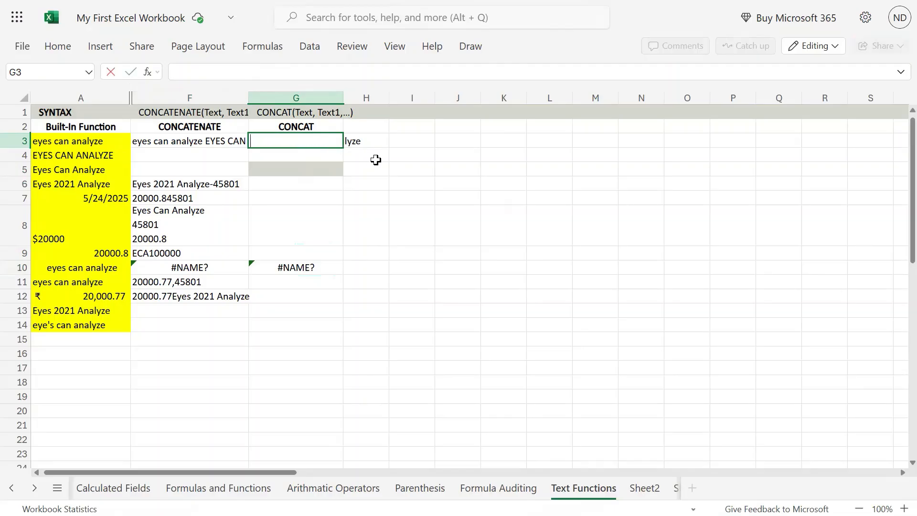
double_click(289, 150)
key("ctrl+v")
left_click(318, 140)
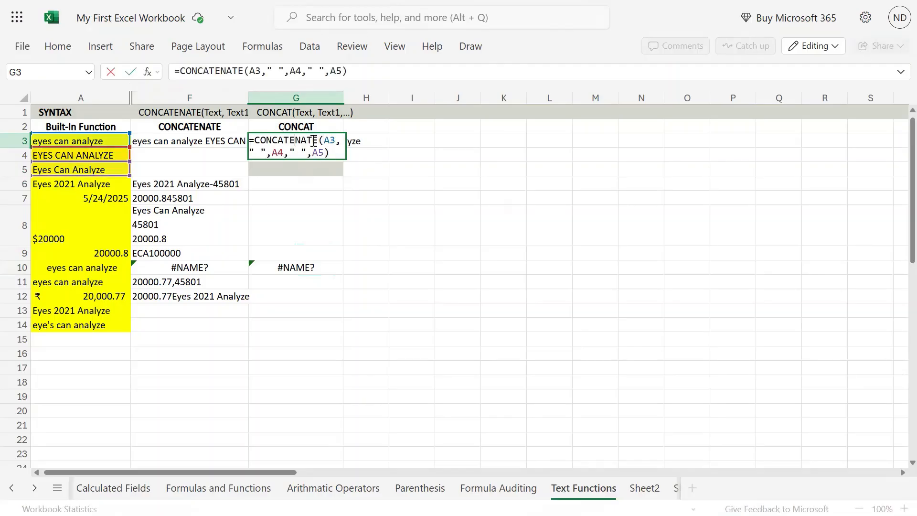
key("BackSpace")
key("BackSpace")
key("BackSpace")
key("BackSpace")
key("BackSpace")
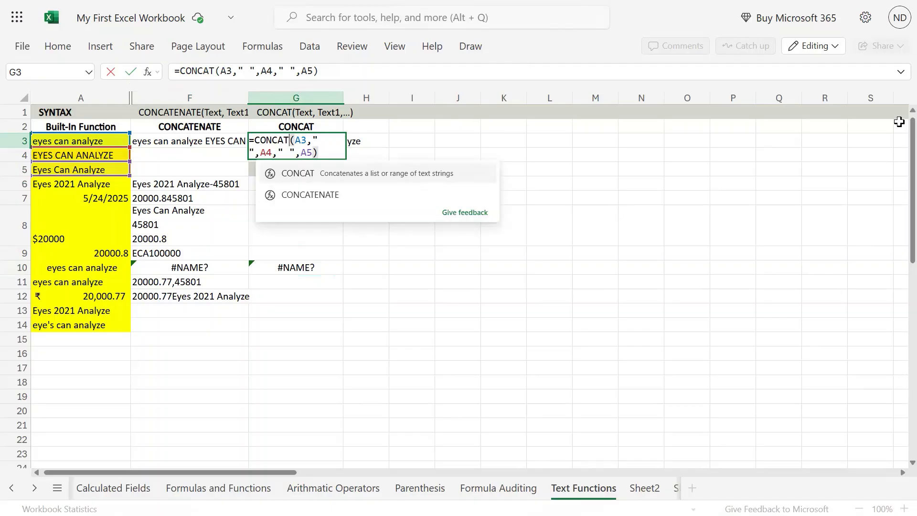
key("Return")
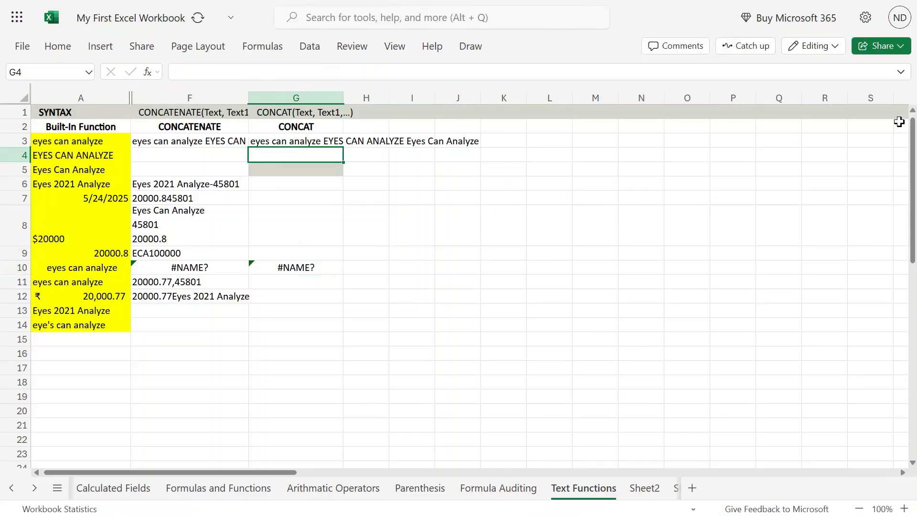
key("Up")
- Compare F3 with G3, then copy F6's CONCATENATE formula
key("Left")
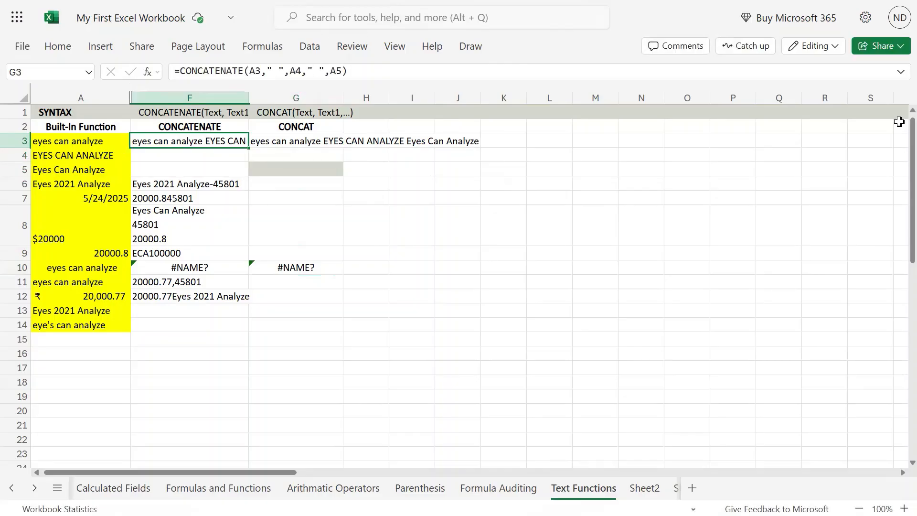
key("Right")
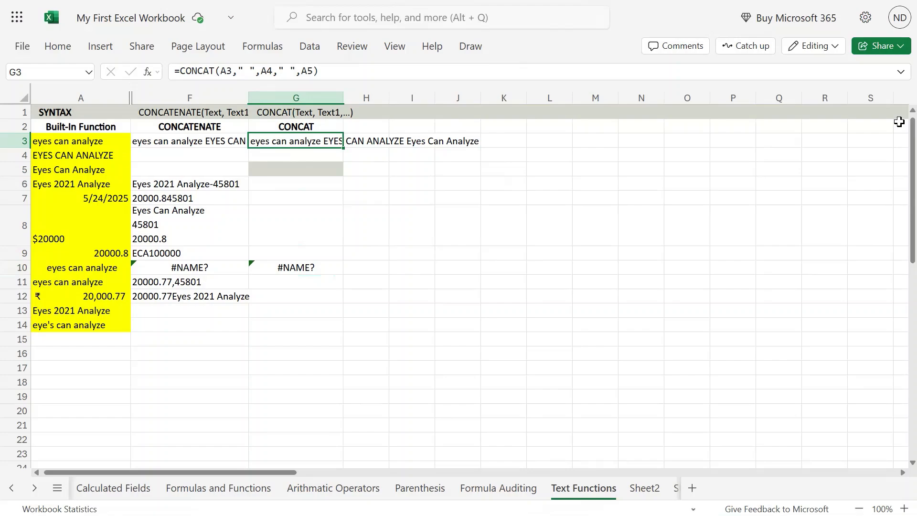
key("Down")
key("Down")
key("Left")
key("Down")
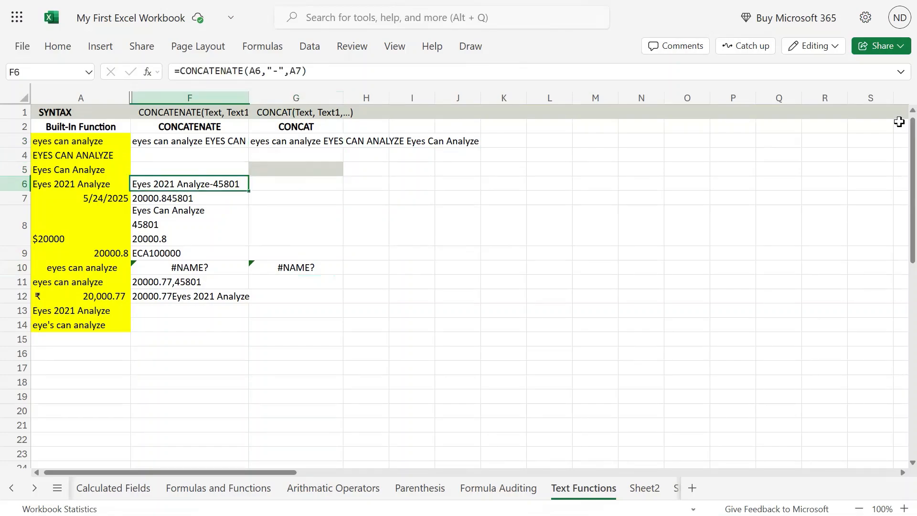
key("F2")
key("shift+Left")
key("shift+Left")
key("shift+Left")
key("shift+Left")
key("shift+Left")
key("shift+Left")
key("shift+Left")
key("shift+Left")
key("shift+Left")
key("shift+Left")
key("shift+Left")
key("shift+Left")
key("shift+Left")
key("shift+Left")
key("shift+Left")
key("shift+Left")
key("shift+Left")
key("shift+Left")
key("shift+Left")
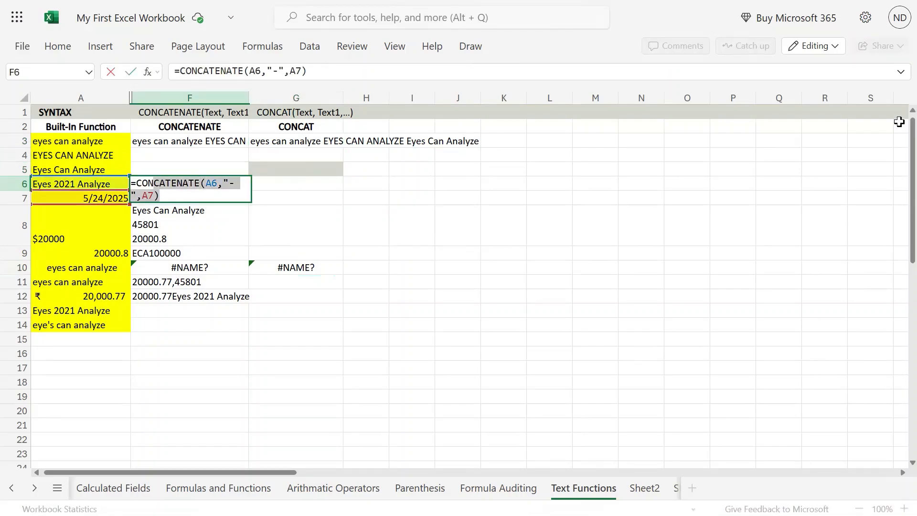
key("shift+Left")
key("shift+Left")
key("shift+Left")
key("shift+Left")
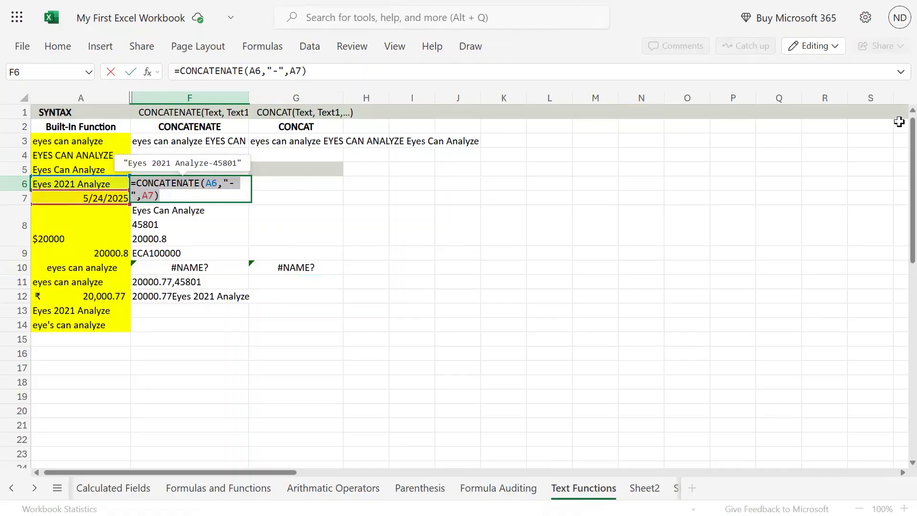
key("ctrl+c")
key("Escape")
- Paste F6's formula into G6 and shorten CONCATENATE to CONCAT
key("Right")
key("F2")
key("ctrl+v")
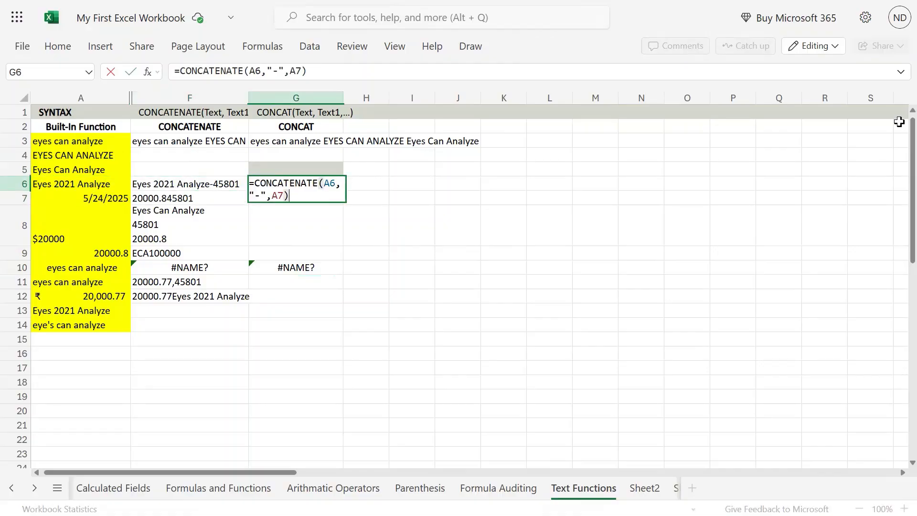
key("Left")
key("Left")
key("Left")
key("Left")
key("Left")
key("Left")
key("Left")
key("Left")
key("Left")
key("Left")
key("Left")
key("Left")
key("Left")
key("Left")
key("Left")
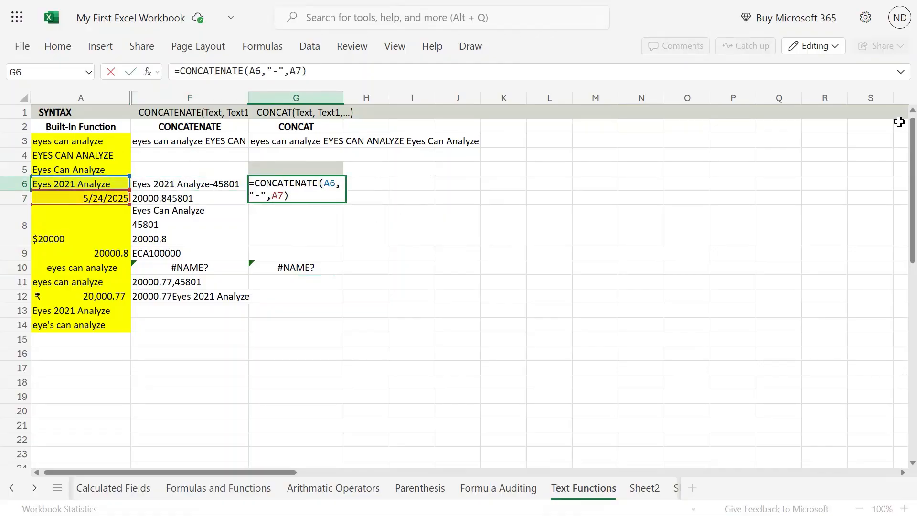
key("shift+Right")
key("shift+Right")
key("shift+Right")
key("shift+Right")
key("shift+Right")
key("BackSpace")
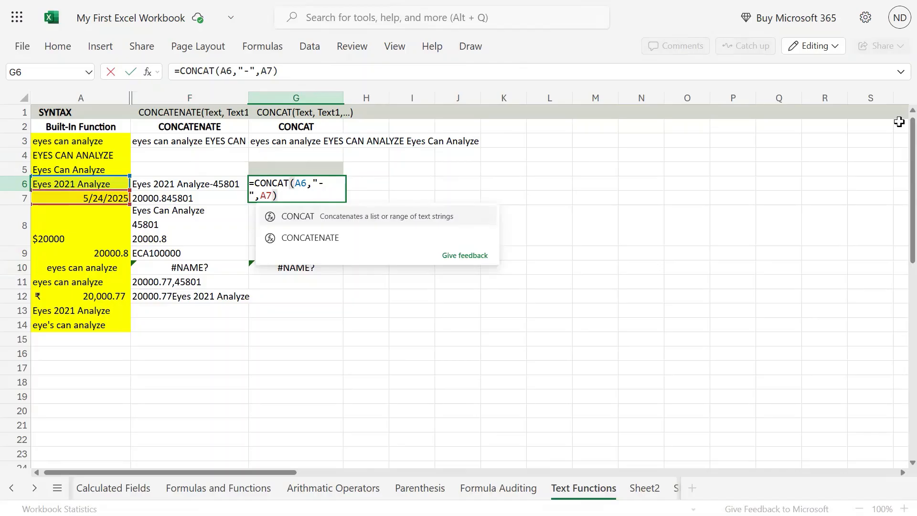
key("Return")
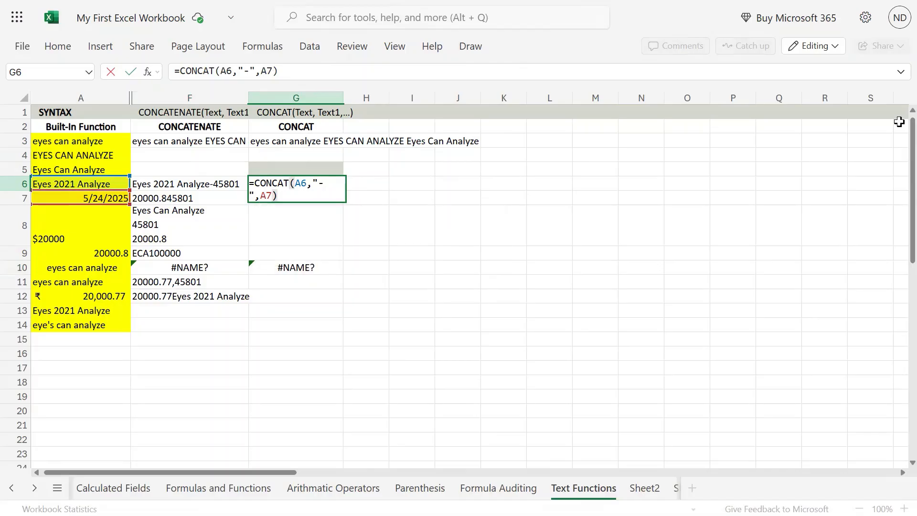
key("Return")
- Check G6 against F6, then copy F7's CONCATENATE formula
key("Up")
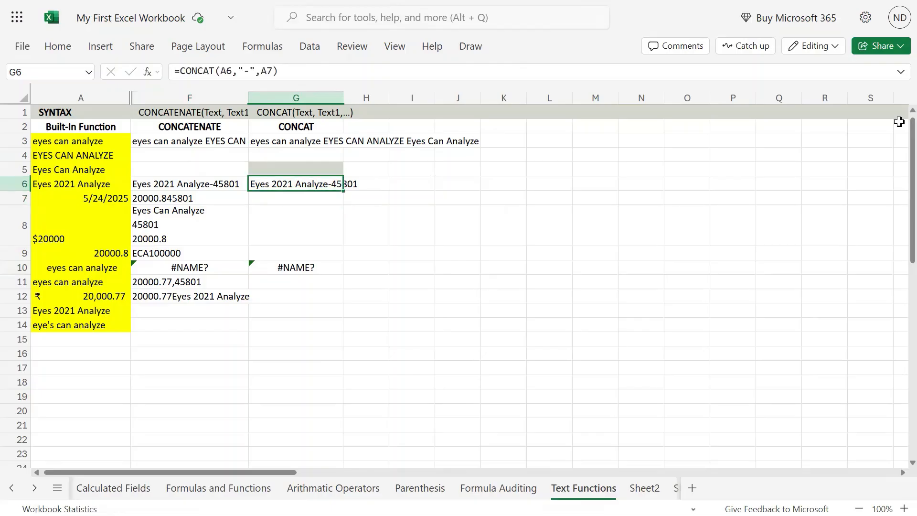
key("Left")
key("Right")
key("Left")
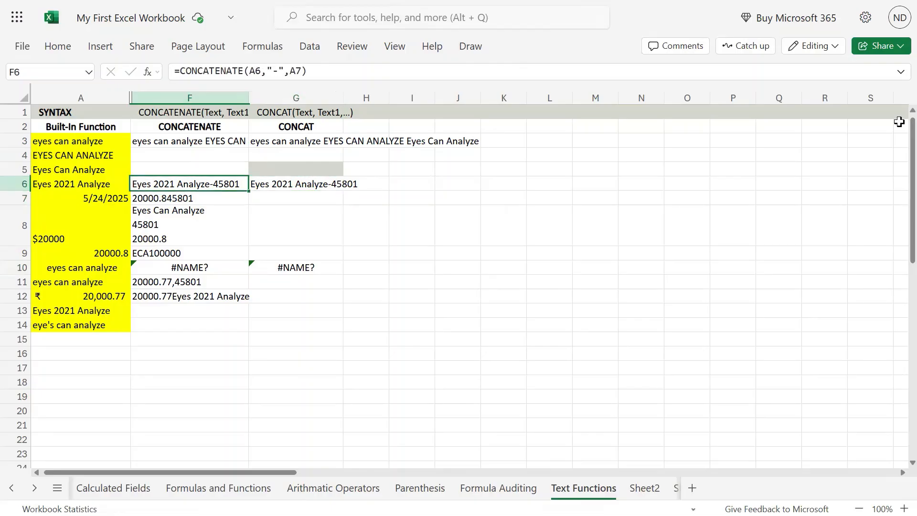
key("Down")
key("F2")
key("shift+Home")
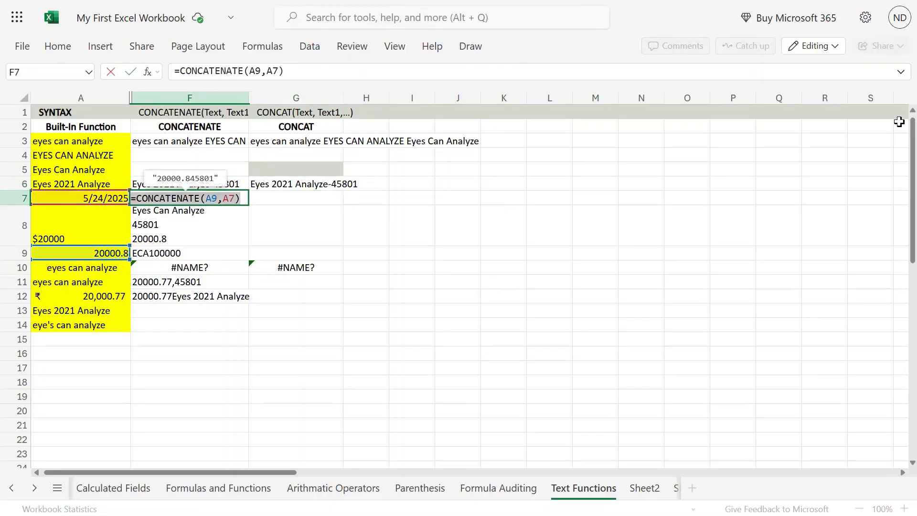
key("Return")
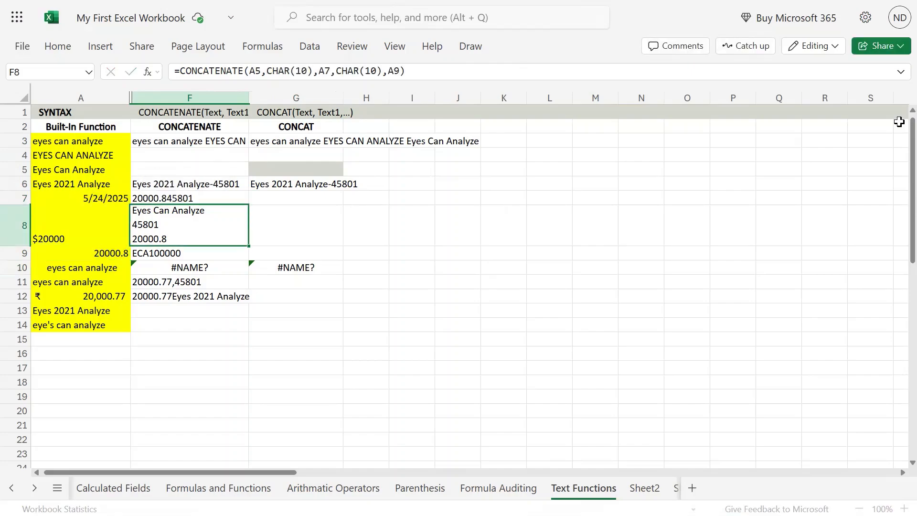
key("Up")
key("Right")
- Enter =CONCAT(A9,A7) in G7 so it shows 20000.845801
key("F2")
key("ctrl+v")
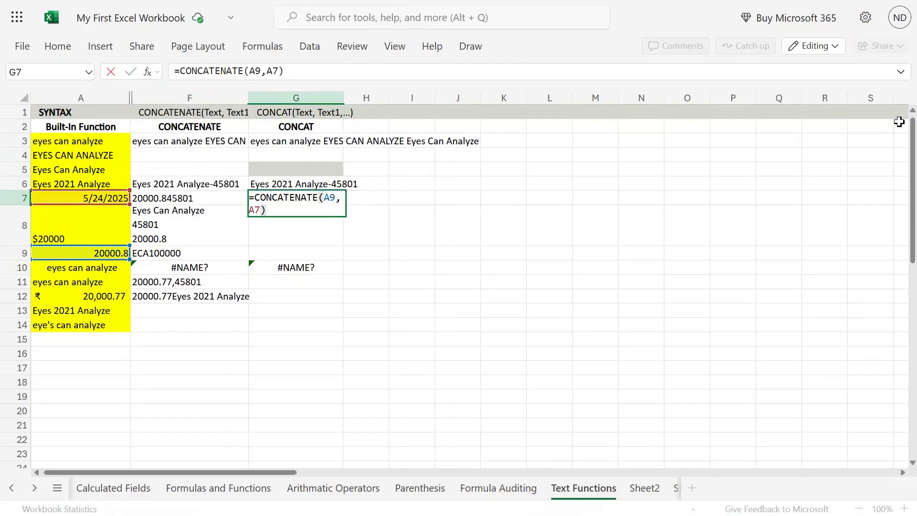
key("Right")
key("shift+Right")
key("shift+Right")
key("shift+Right")
key("shift+Right")
key("shift+Right")
key("Delete")
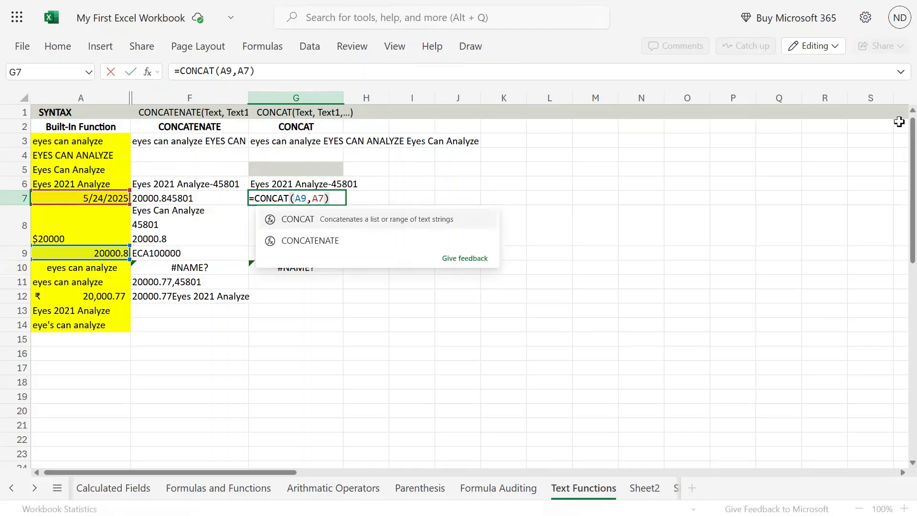
key("Escape")
key("Return")
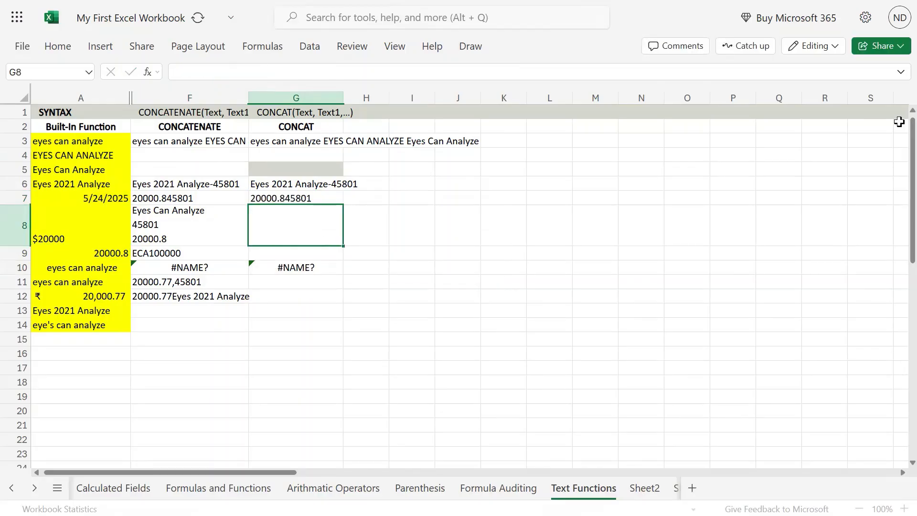
key("Up")
key("Left")
key("Down")
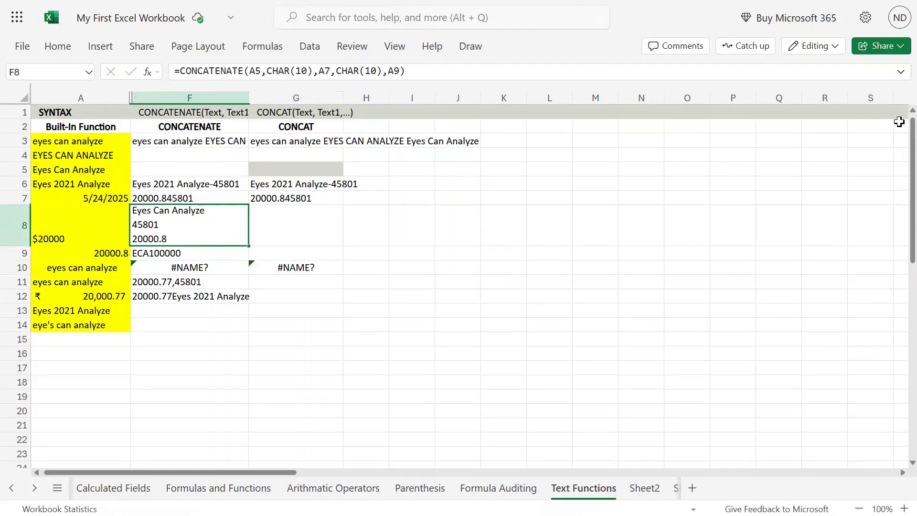
key("F2")
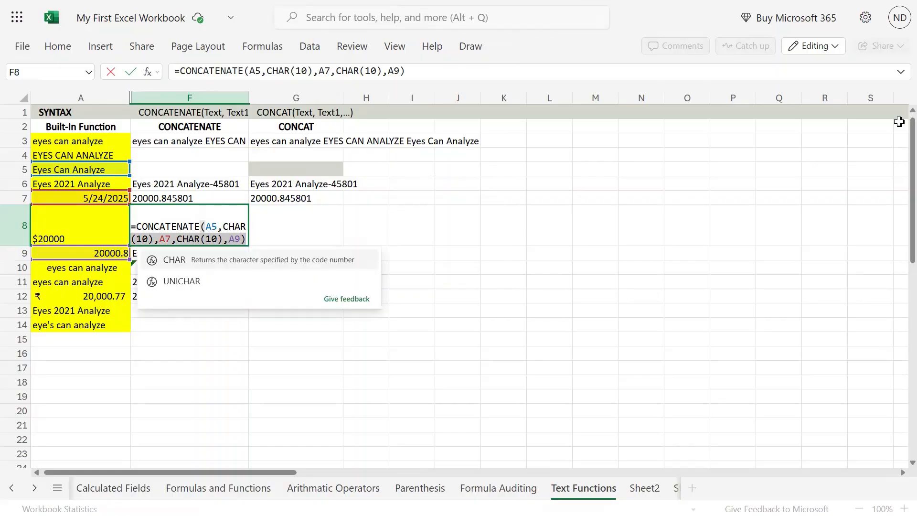
key("shift+Left")
key("shift+Left")
key("shift+Left")
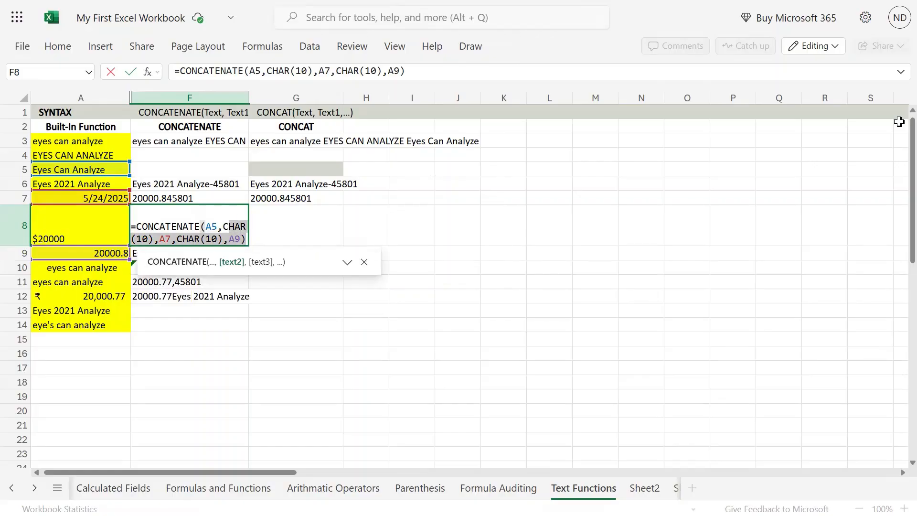
key("shift+Left")
key("shift+Left")
key("shift+Left")
key("shift+Left")
key("shift+Left")
key("shift+Left")
key("shift+Left")
key("shift+Left")
key("shift+Left")
key("shift+Left")
key("shift+Left")
key("shift+Left")
key("shift+Left")
key("shift+Left")
key("shift+Left")
key("shift+Left")
key("ctrl+c")
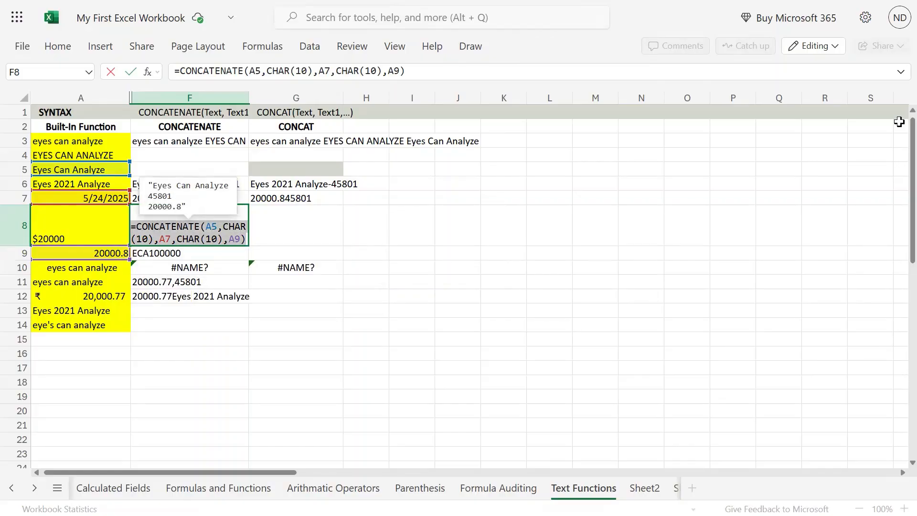
key("Return")
key("Up")
key("Right")
- Paste F8's =CONCATENATE(A5,CHAR(10),A7,CHAR(10),A9) formula into G8 and commit it
key("Left")
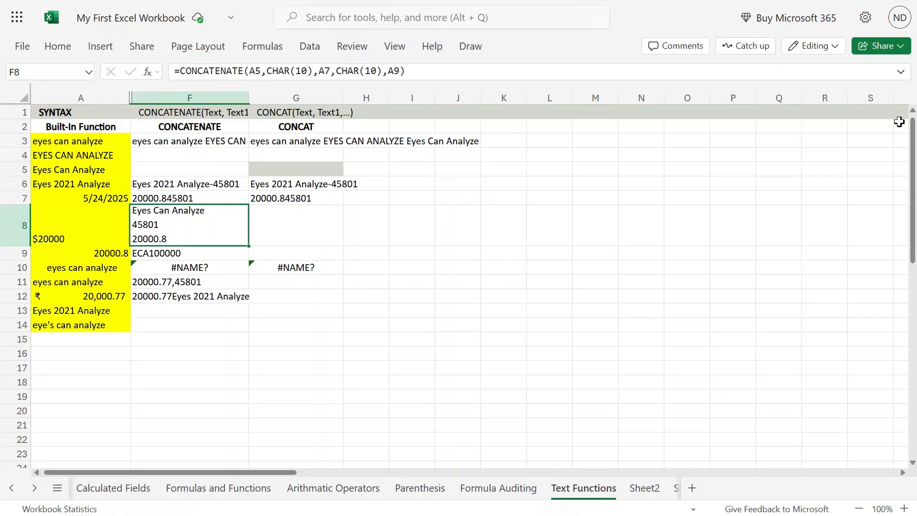
key("Right")
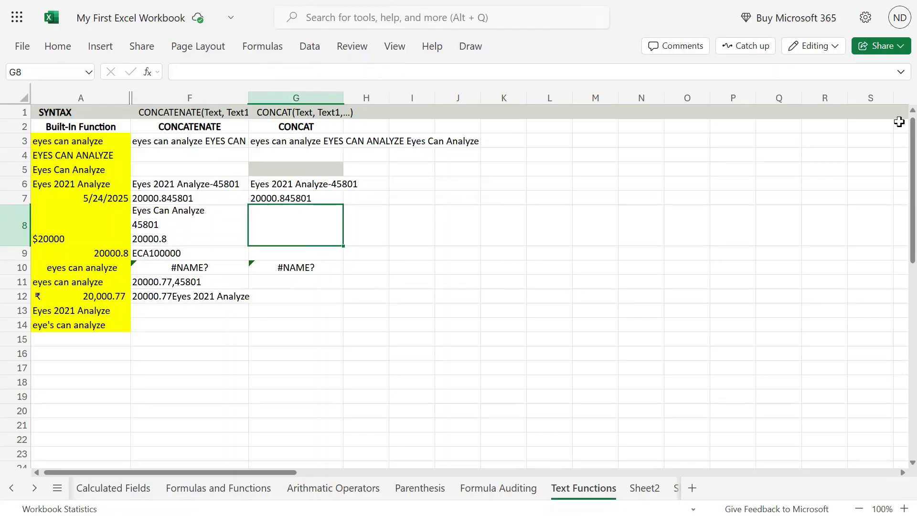
key("F2")
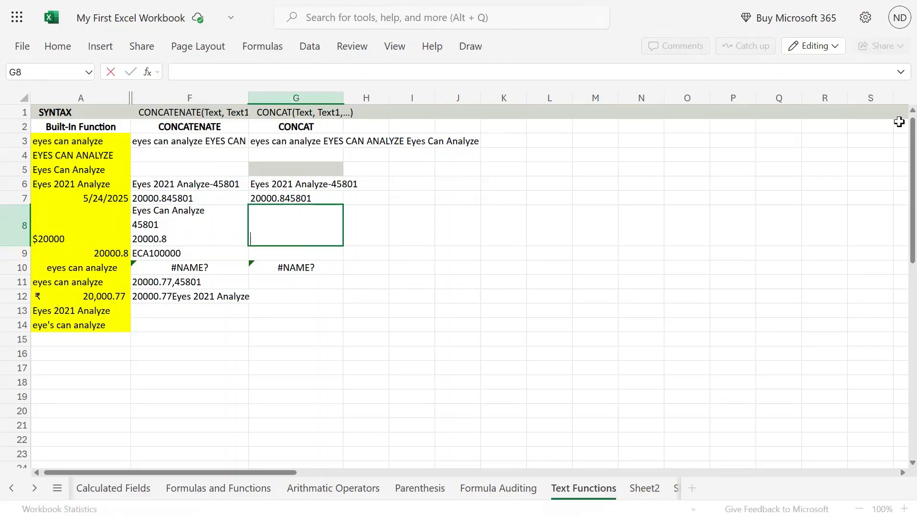
key("ctrl+v")
key("Up")
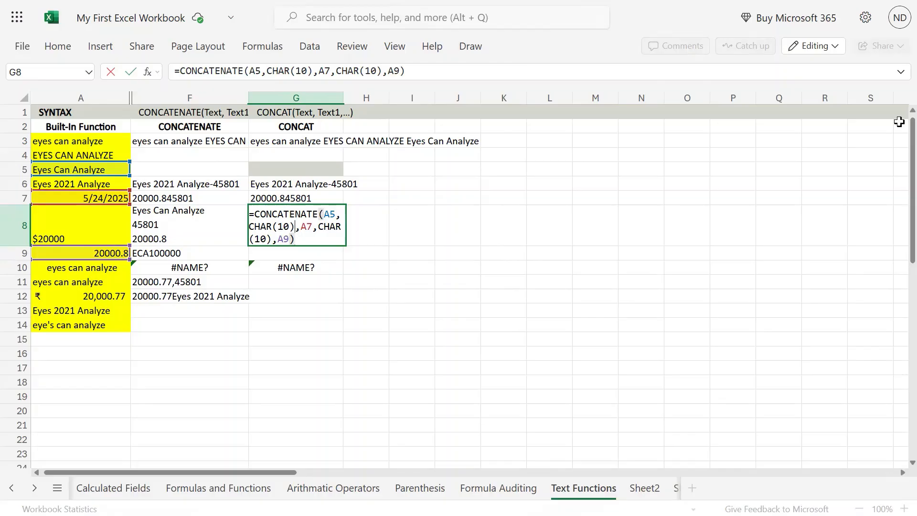
key("shift+Left")
key("shift+Left")
key("shift+Left")
key("shift+Left")
key("shift+Left")
key("shift+Left")
key("shift+Left")
key("shift+Left")
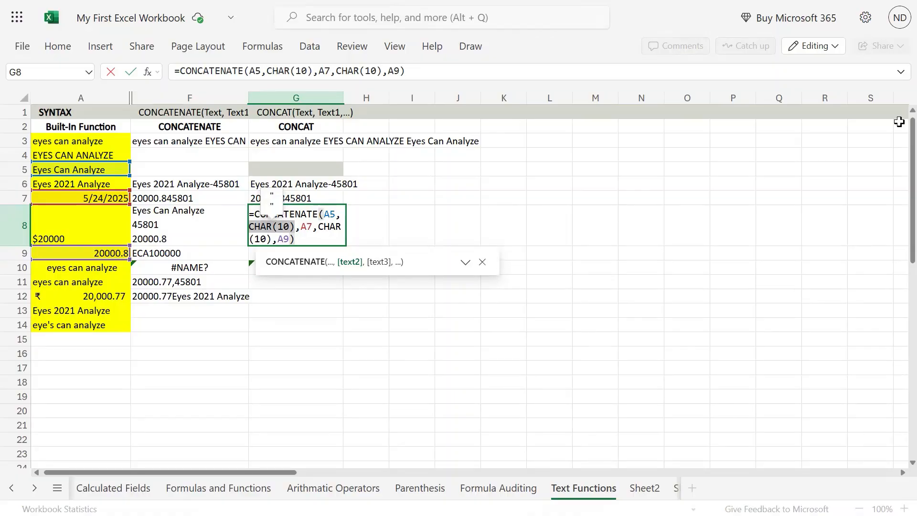
key("Return")
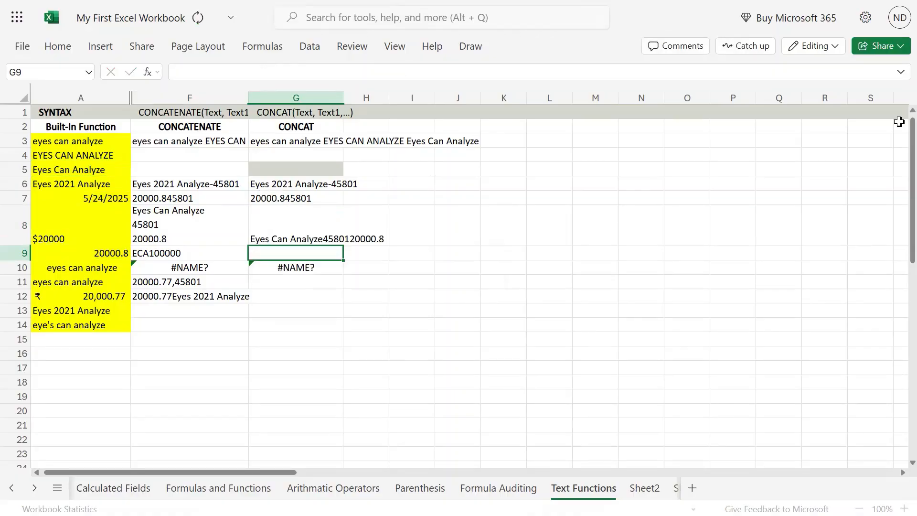
key("Up")
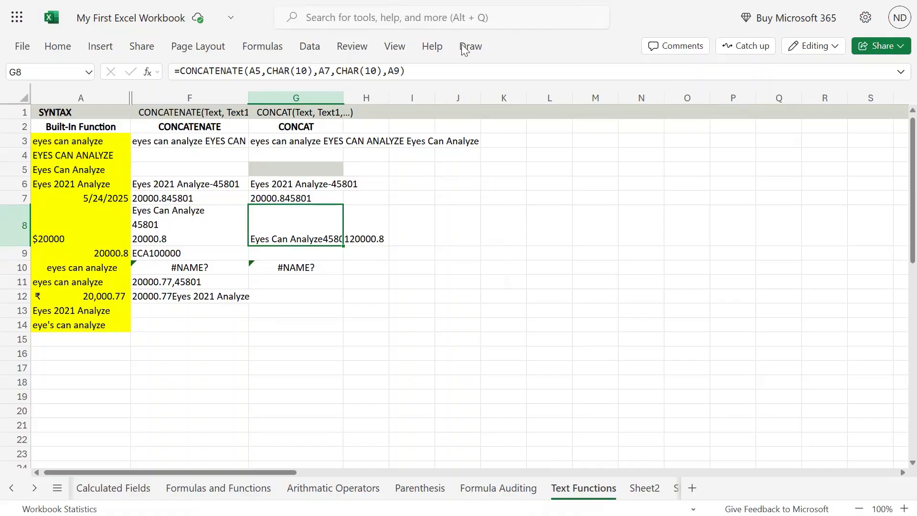
- Copy F8's wrapped-text formatting to G8 with the Format Painter
left_click(169, 226)
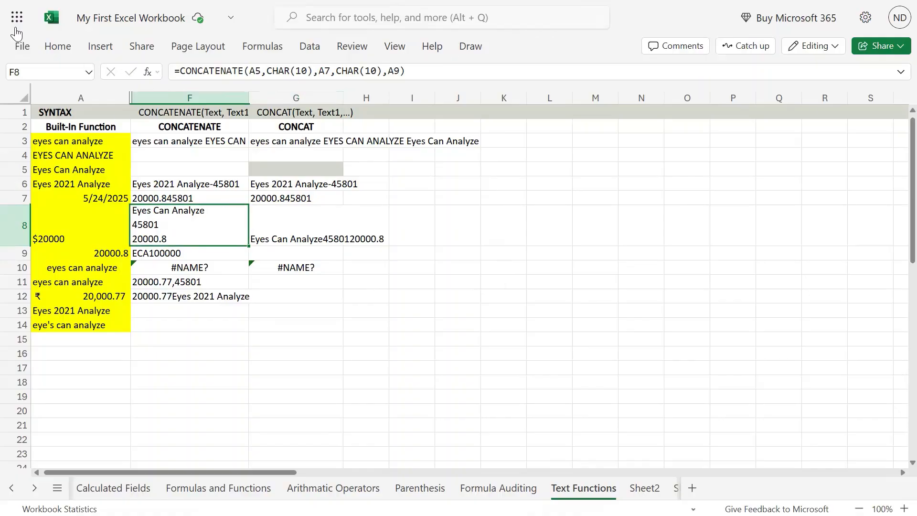
left_click(57, 45)
left_click(89, 74)
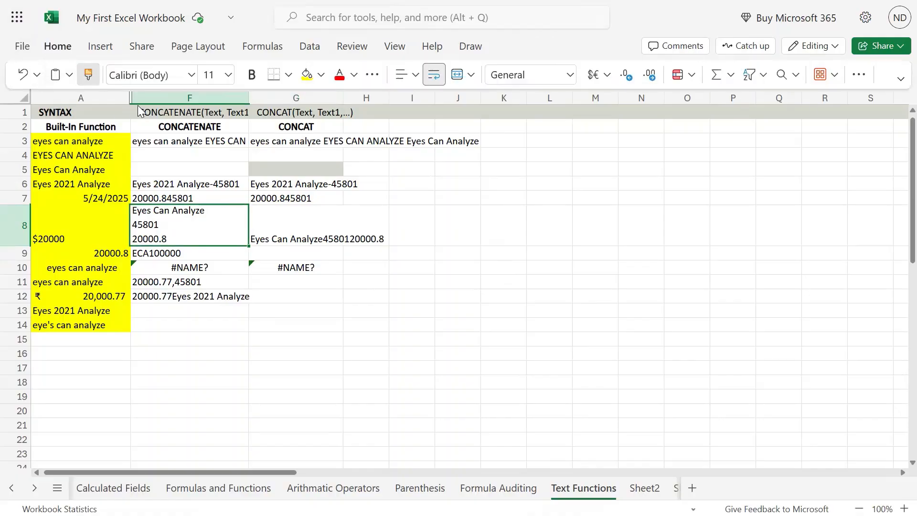
left_click(268, 217)
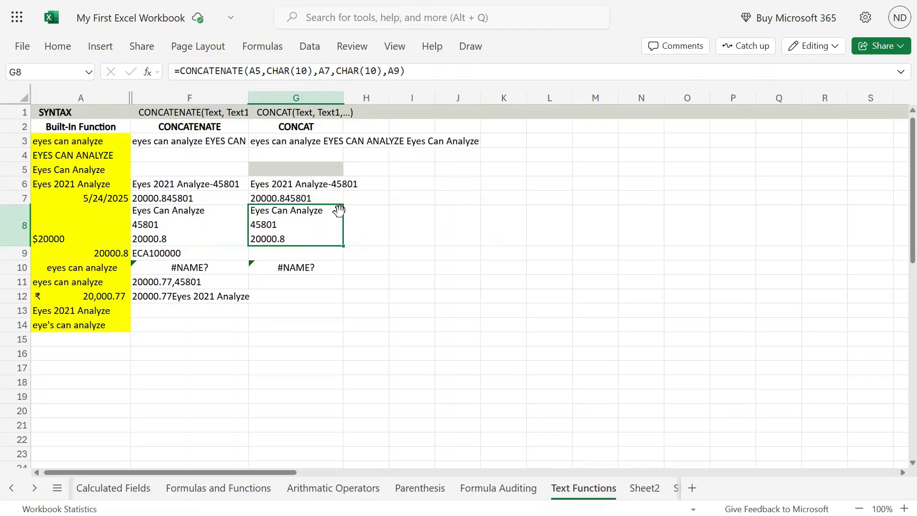
- Inspect G8's formula without changing it
double_click(276, 228)
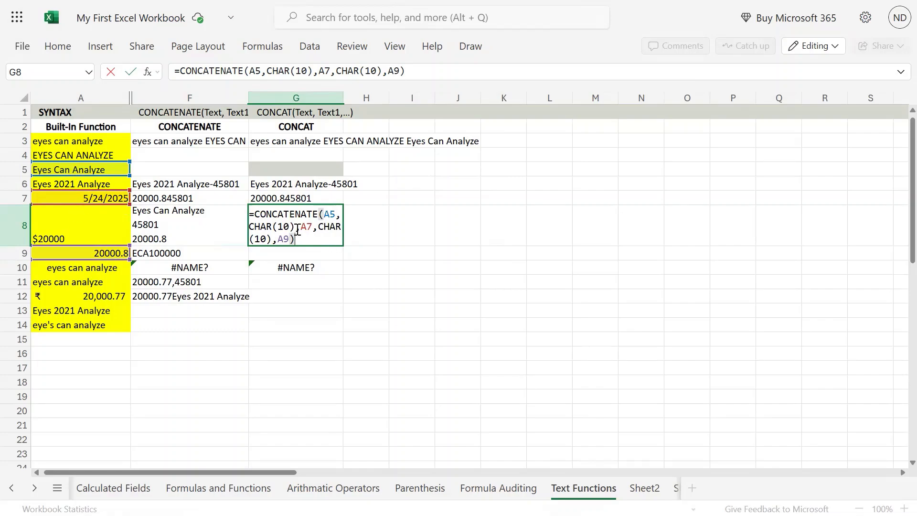
left_click_drag(295, 226, 249, 226)
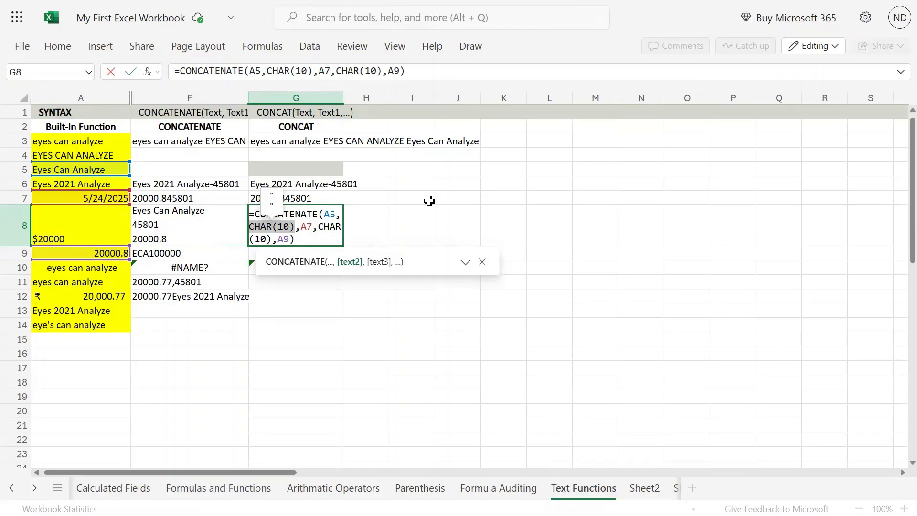
key("Escape")
left_click(201, 250)
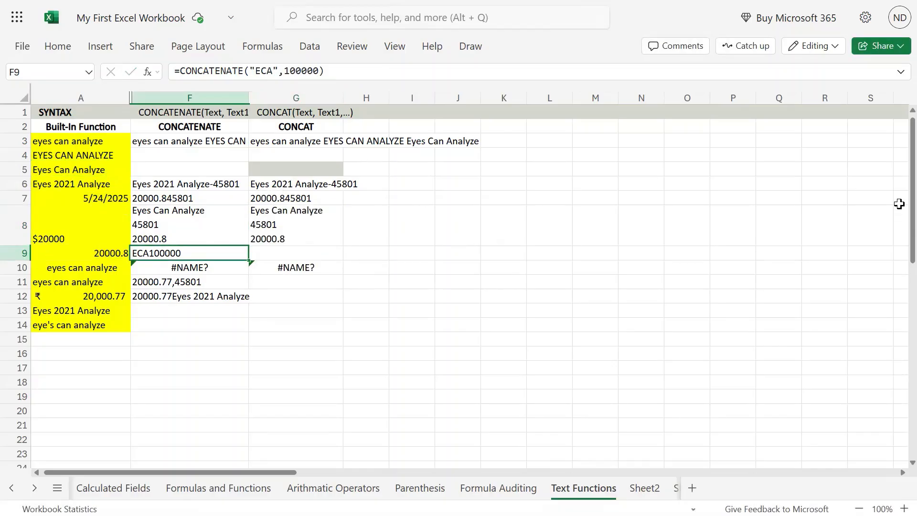
- Paste F9's CONCATENATE formula into G9
key("F2")
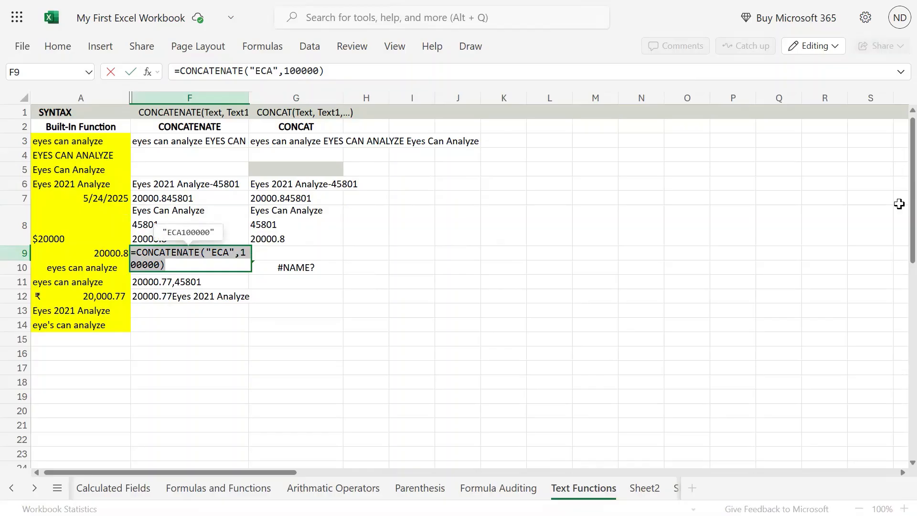
key("Return")
key("Up")
key("Right")
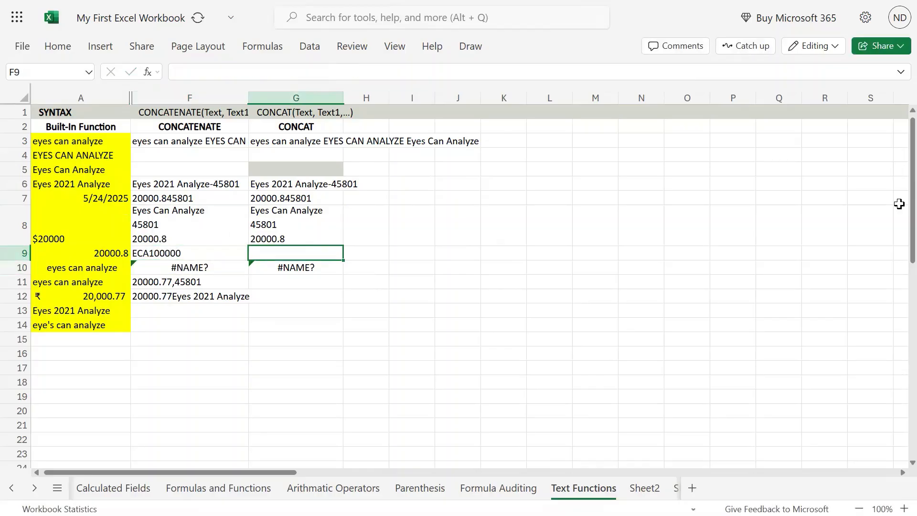
type("=CONCATENATE(\"ECA\",100000)")
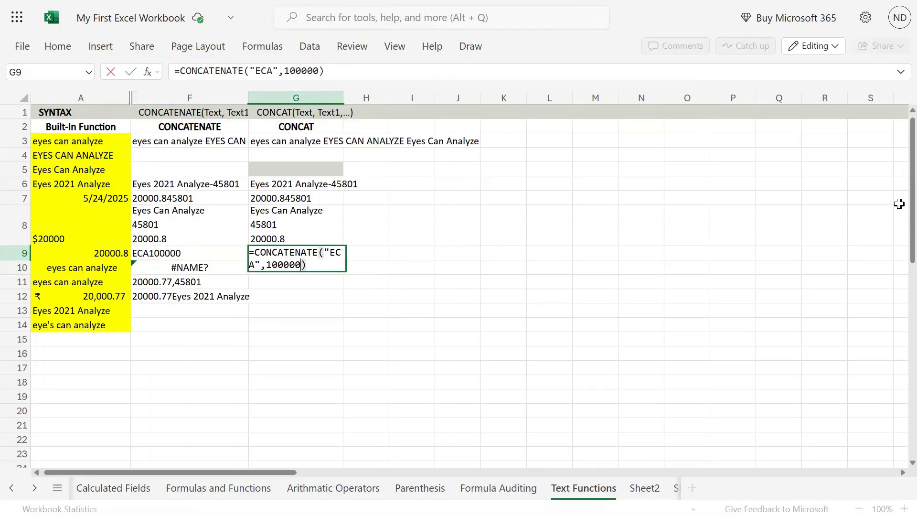
- Change G9 to =CONCAT("ECA",100000) so it shows ECA100000
key("shift+Left")
key("shift+Left")
key("shift+Left")
key("shift+Left")
key("shift+Left")
key("shift+Left")
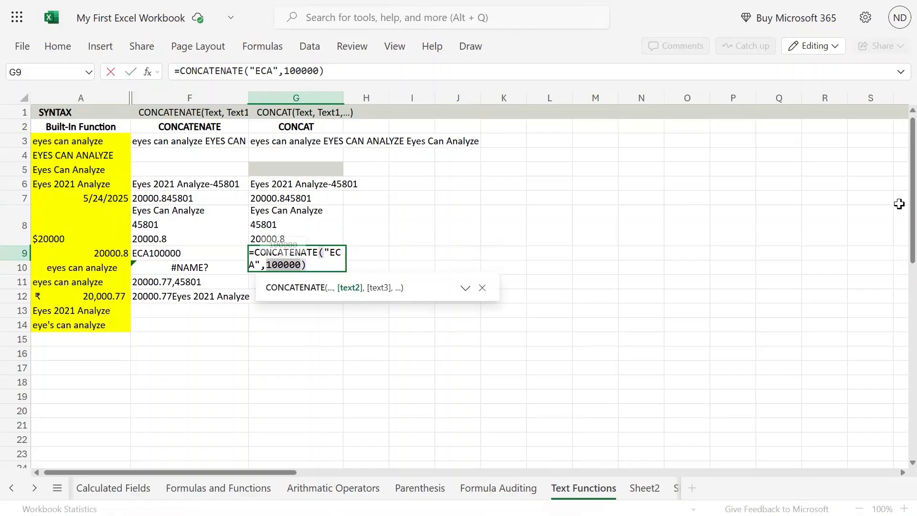
key("Up")
key("Right")
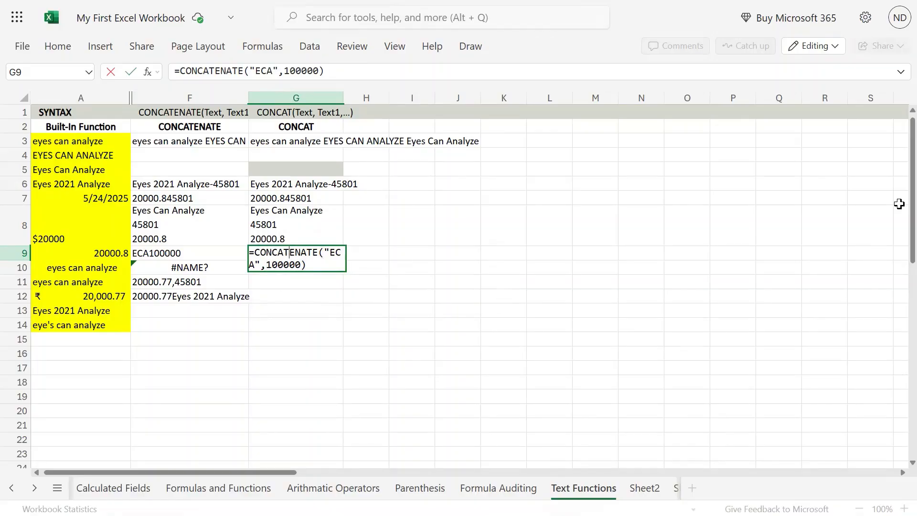
key("shift+Right")
key("shift+Right")
key("shift+Right")
key("shift+Right")
key("shift+Right")
key("shift+Right")
key("shift+Left")
key("BackSpace")
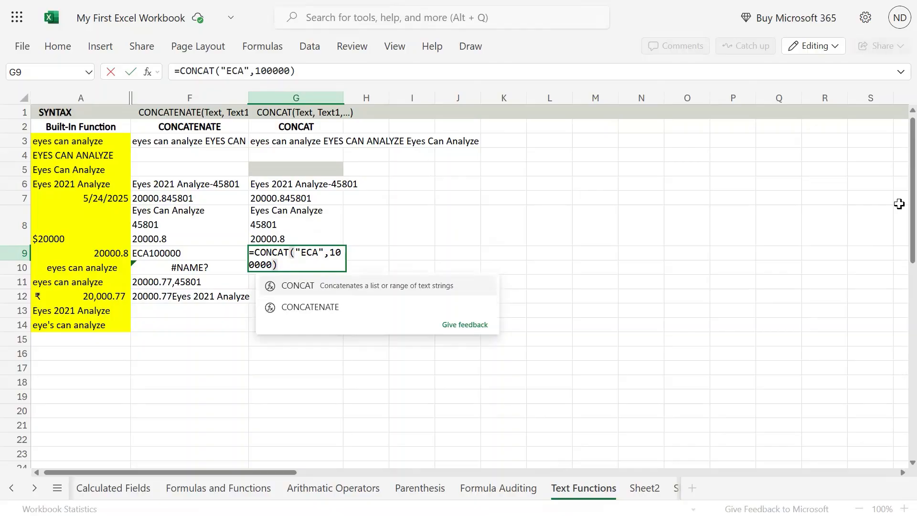
key("Right")
key("Right")
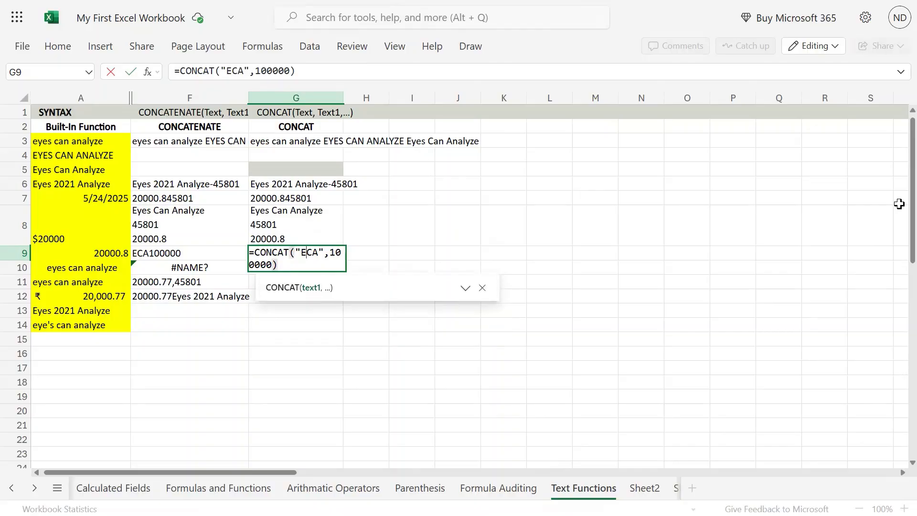
key("Right")
key("shift+Right")
key("shift+Right")
key("shift+Right")
key("shift+Right")
key("shift+Right")
key("shift+Right")
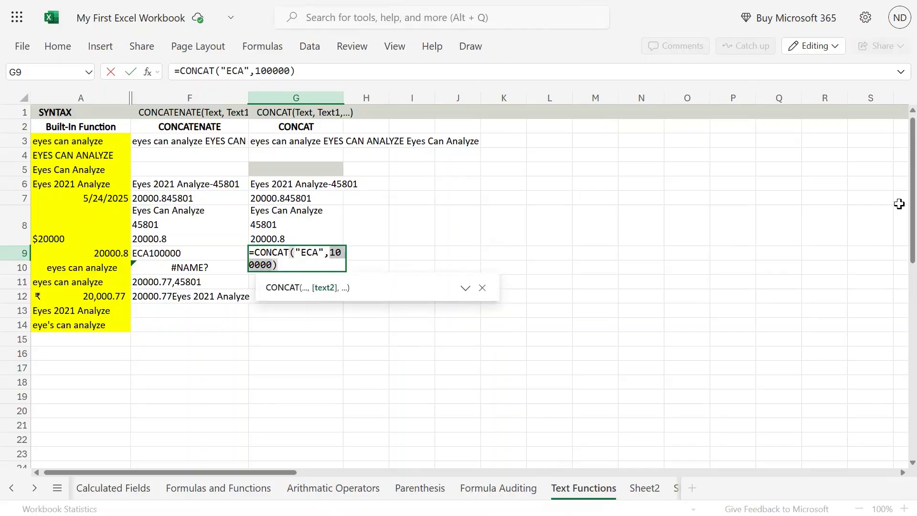
key("Return")
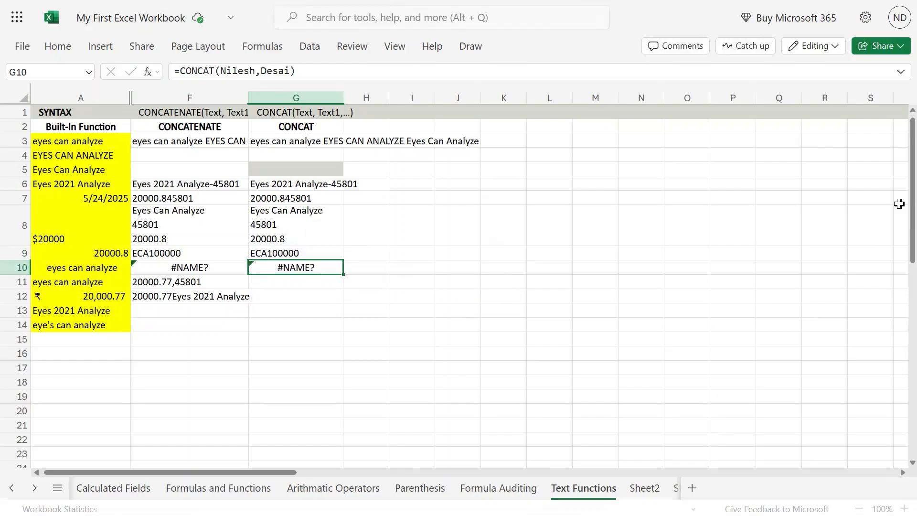
- Change G8 to =CONCAT(A5,CHAR(10),A7,CHAR(10),A9), keeping the three stacked lines
key("Up")
key("Up")
key("Up")
key("Down")
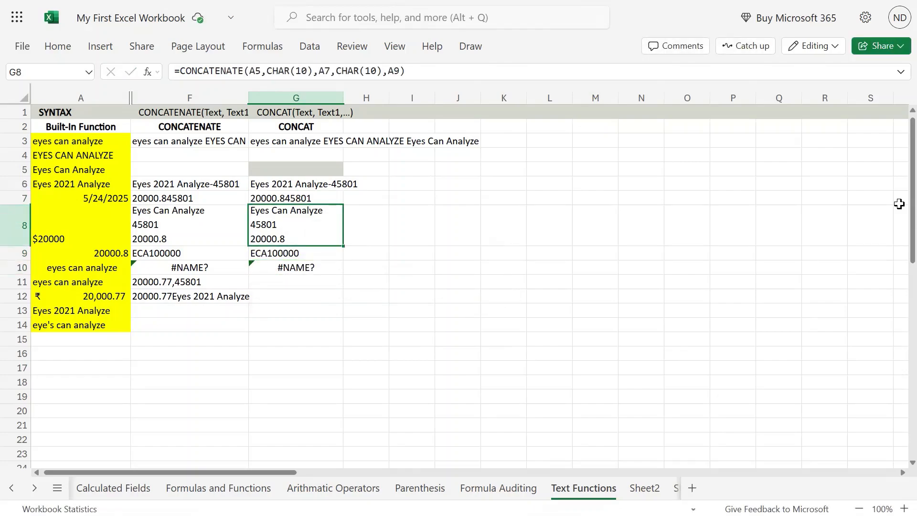
key("F2")
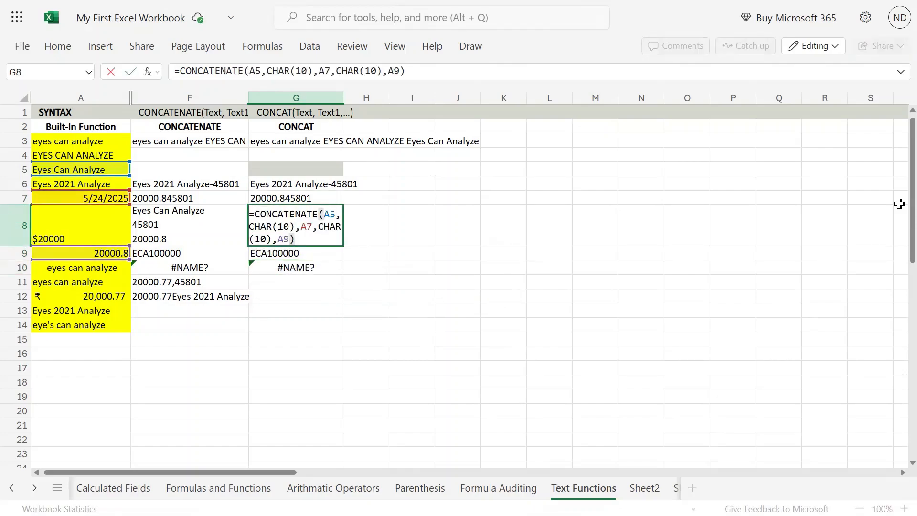
key("shift+Right")
key("shift+Right")
key("shift+Right")
key("shift+Right")
key("shift+Right")
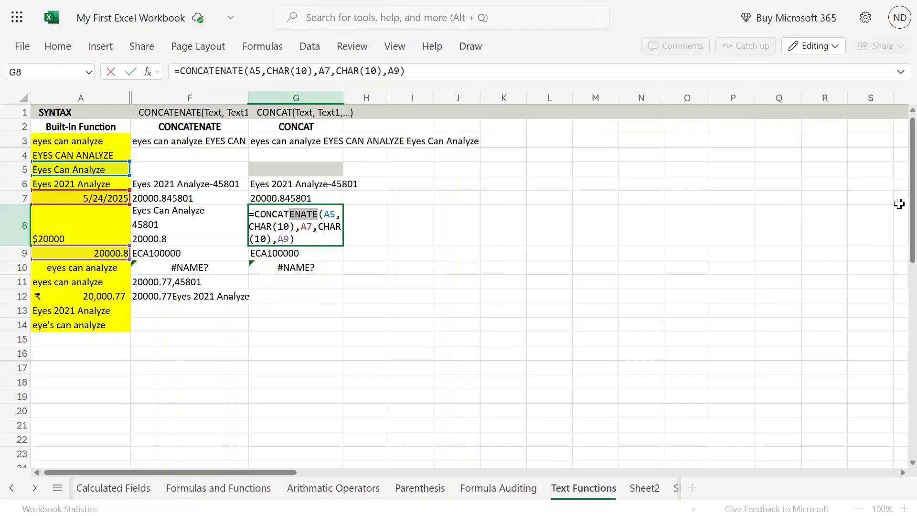
key("Delete")
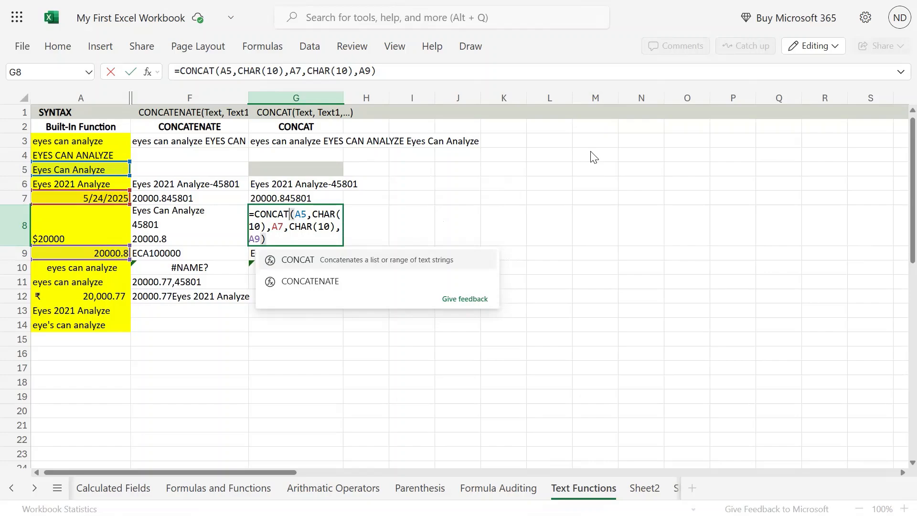
key("Escape")
key("Return")
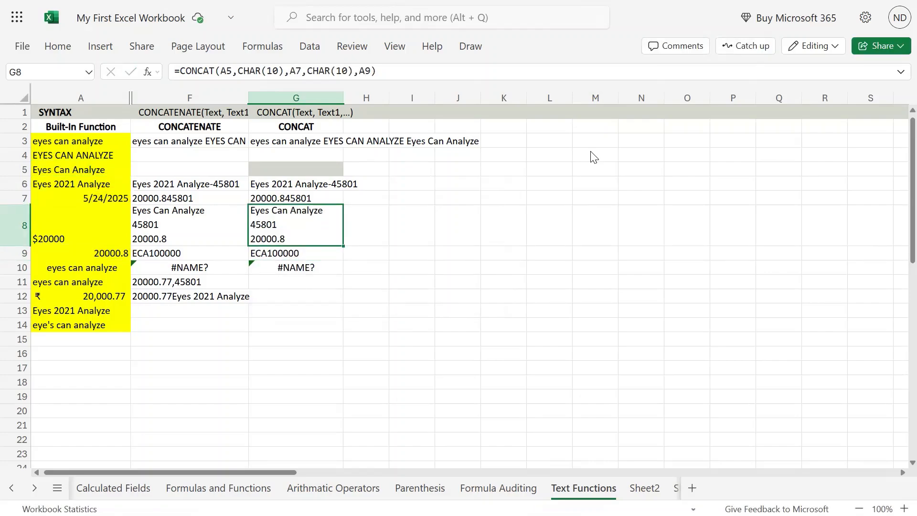
- Put a CONCAT copy of F11's formula in G11, showing 20000.77,45801
key("Down")
key("Down")
key("Down")
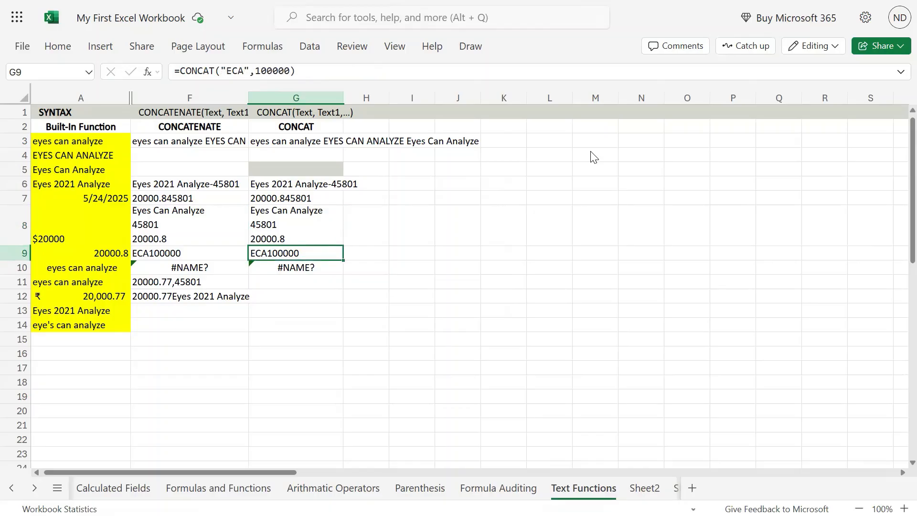
key("Left")
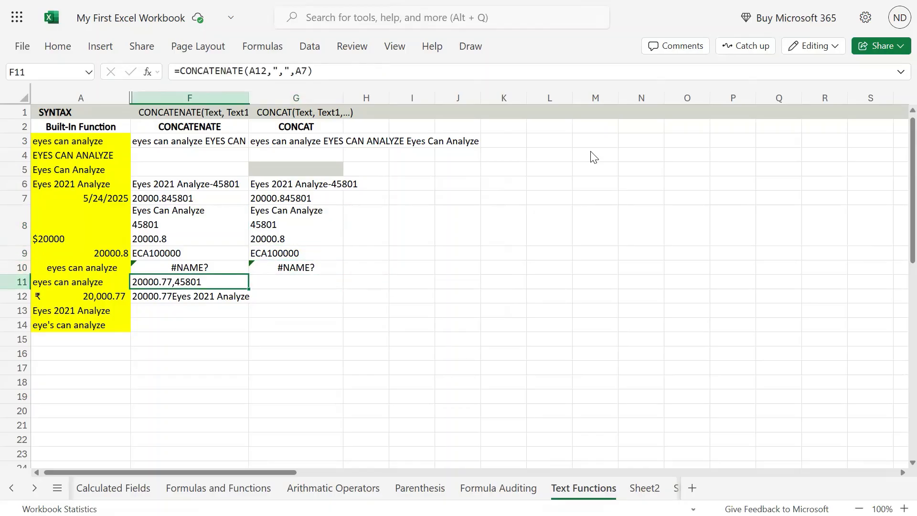
key("F2")
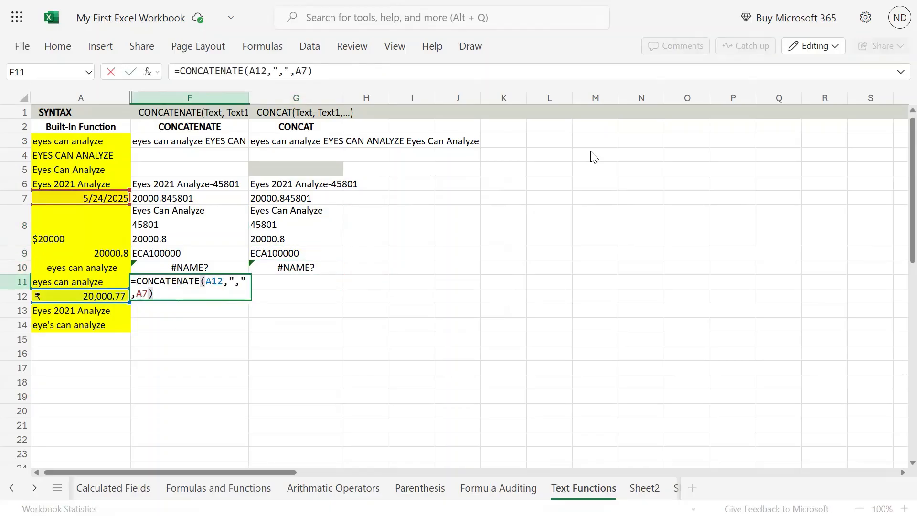
key("shift+Left")
key("shift+Left")
key("shift+Left")
key("shift+Left")
key("shift+Left")
key("shift+Left")
key("shift+Left")
key("shift+Left")
key("shift+Left")
key("shift+Left")
key("shift+Left")
key("shift+Left")
key("shift+Left")
key("shift+Left")
key("shift+Left")
key("shift+Left")
key("shift+Left")
key("shift+Left")
key("shift+Left")
key("shift+Left")
key("ctrl+c")
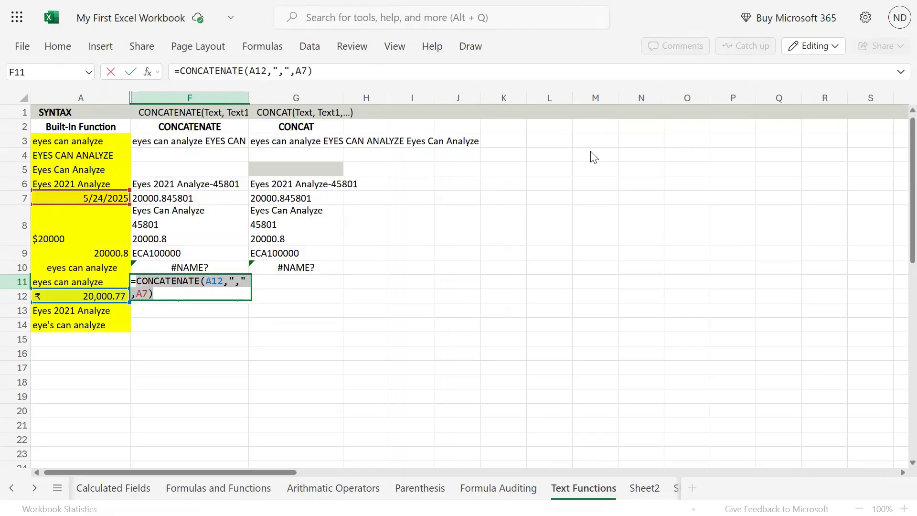
key("Return")
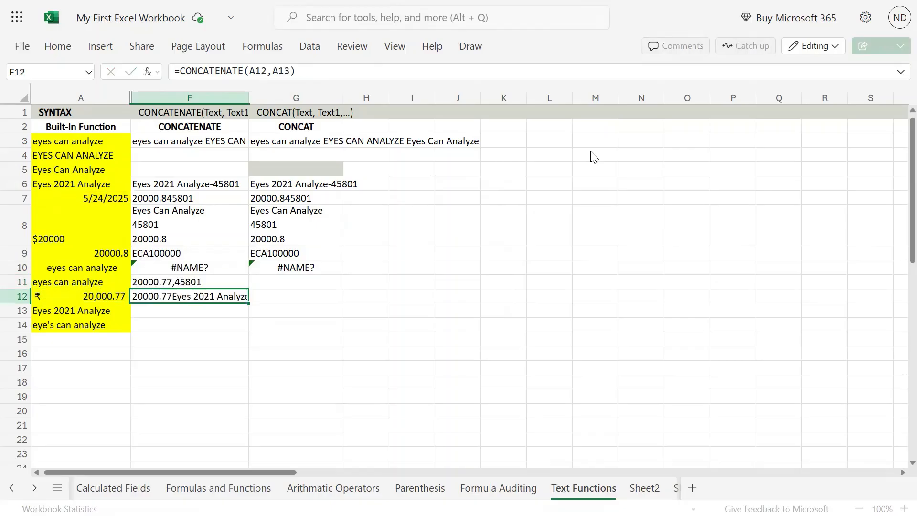
key("Up")
key("Right")
key("ctrl+v")
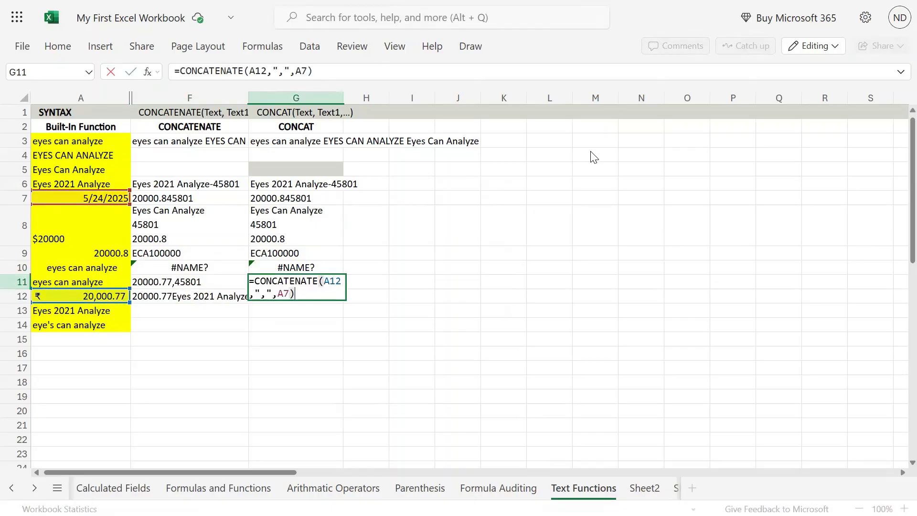
key("Left")
key("Left")
key("Left")
key("Left")
key("Left")
key("Left")
key("Left")
key("Left")
key("Left")
key("Left")
key("Left")
key("Left")
key("Left")
key("Left")
key("Left")
key("Left")
key("Left")
key("Left")
key("Left")
key("Left")
key("shift+Right")
key("shift+Right")
key("shift+Right")
key("shift+Right")
key("shift+Right")
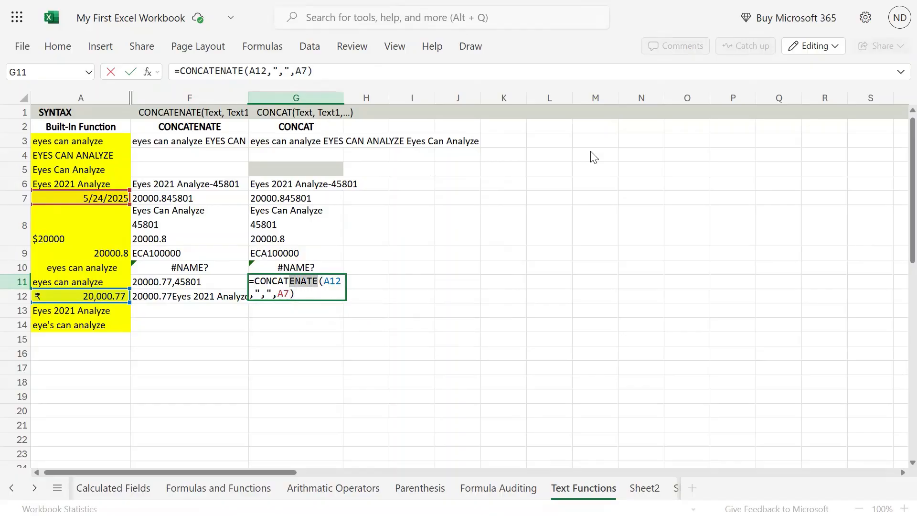
key("BackSpace")
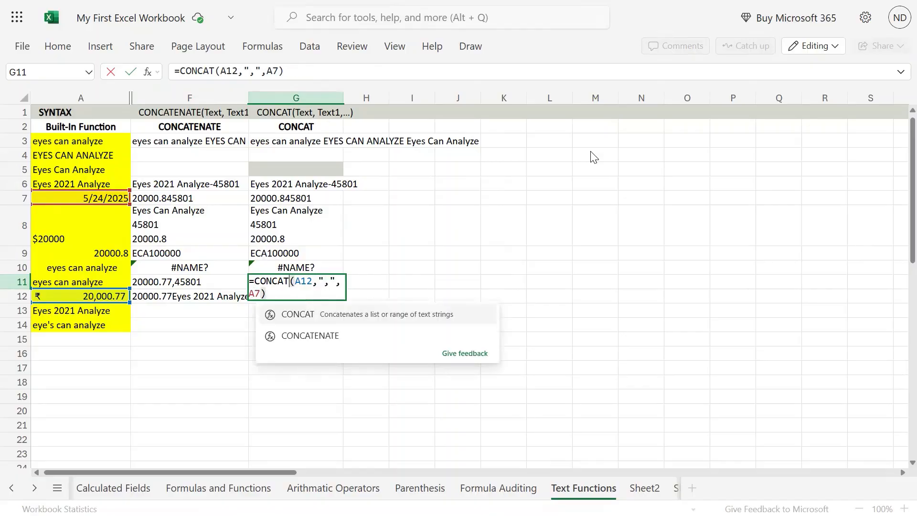
key("Return")
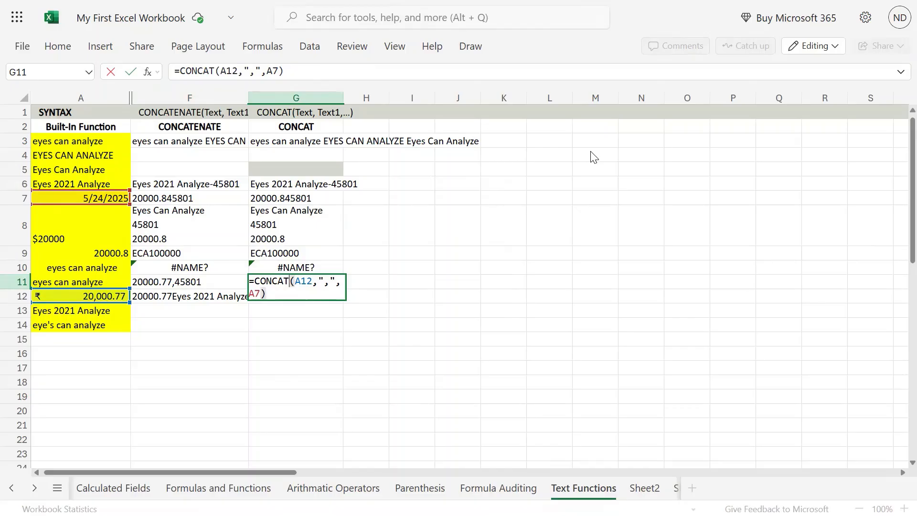
key("Up")
- Enter =CONCAT(A12,A13) in G12, showing 20000.77Eyes 2021 Analyze
key("Left")
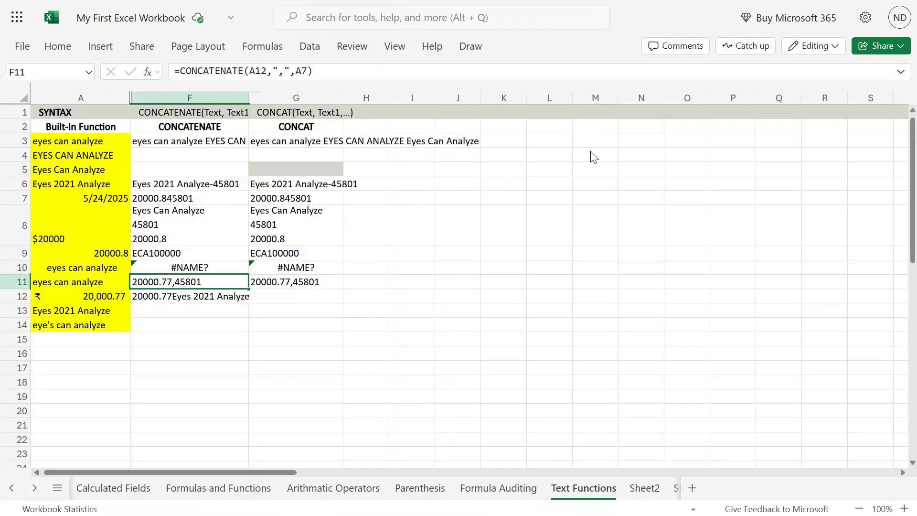
key("Down")
key("F2")
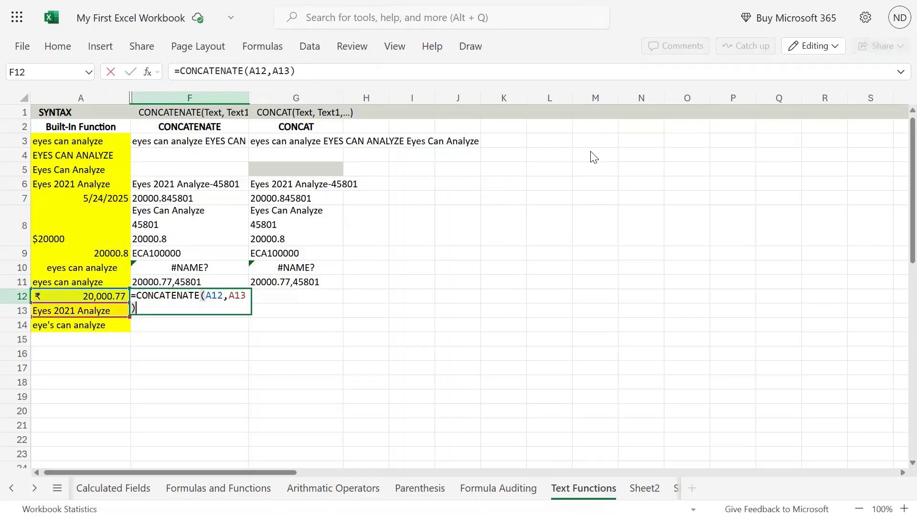
key("ctrl+a")
key("ctrl+c")
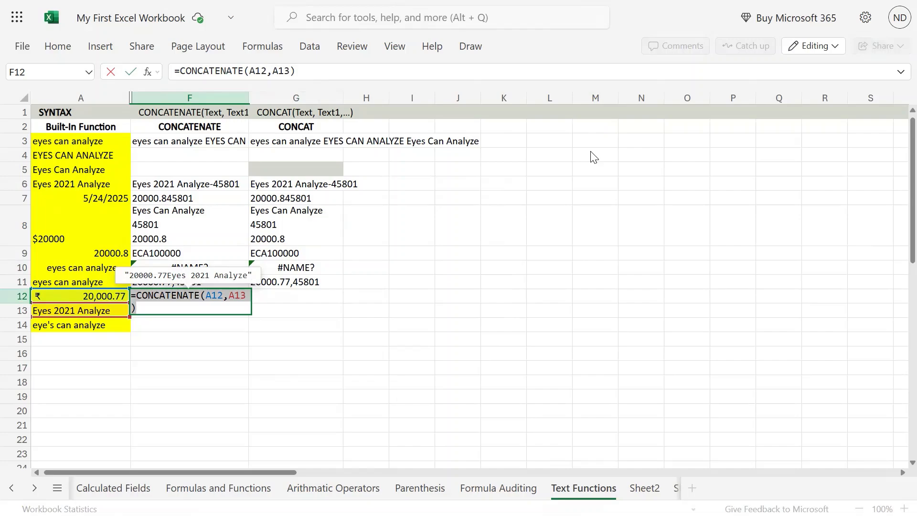
key("Return")
key("Up")
key("Right")
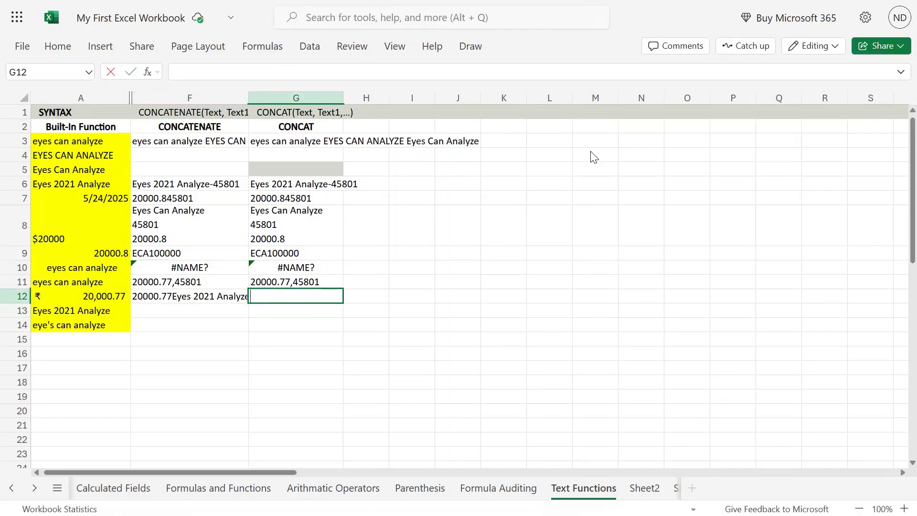
key("F2")
key("ctrl+v")
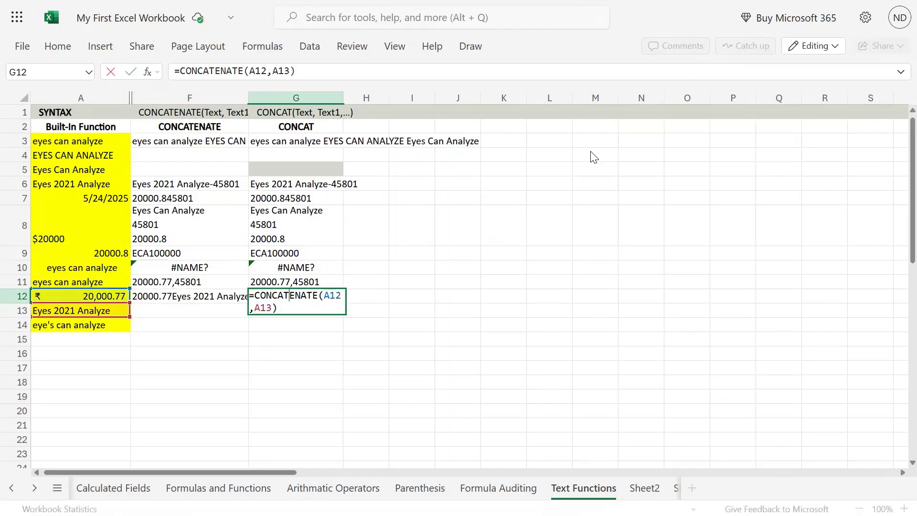
key("shift+Right")
key("shift+Right")
key("shift+Right")
key("shift+Right")
key("shift+Right")
key("Delete")
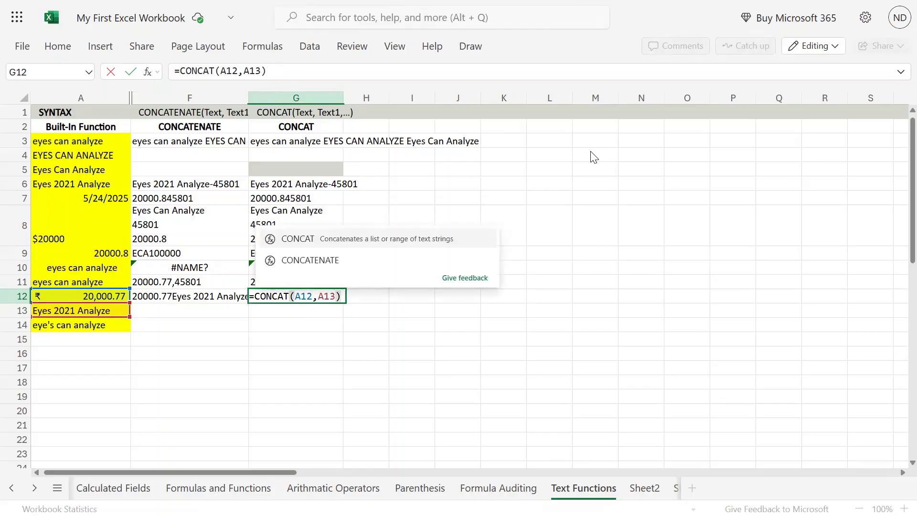
key("Return")
key("Up")
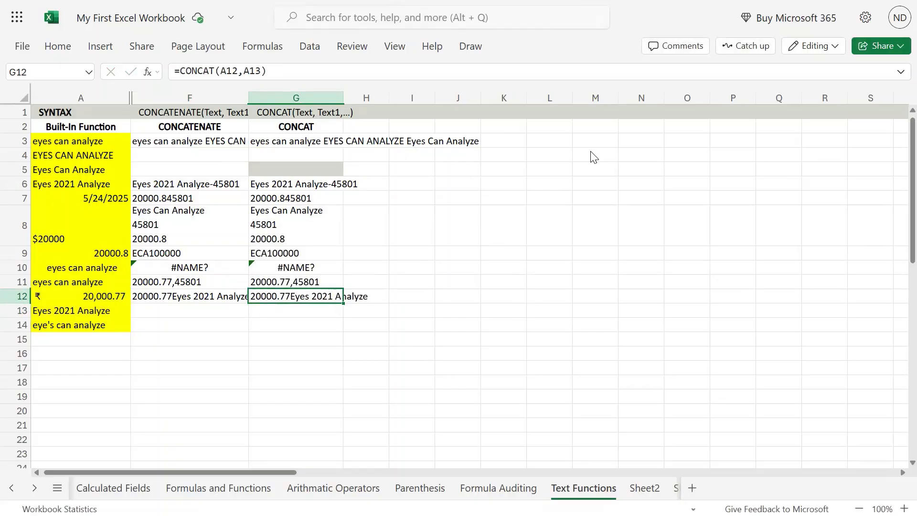
key("Left")
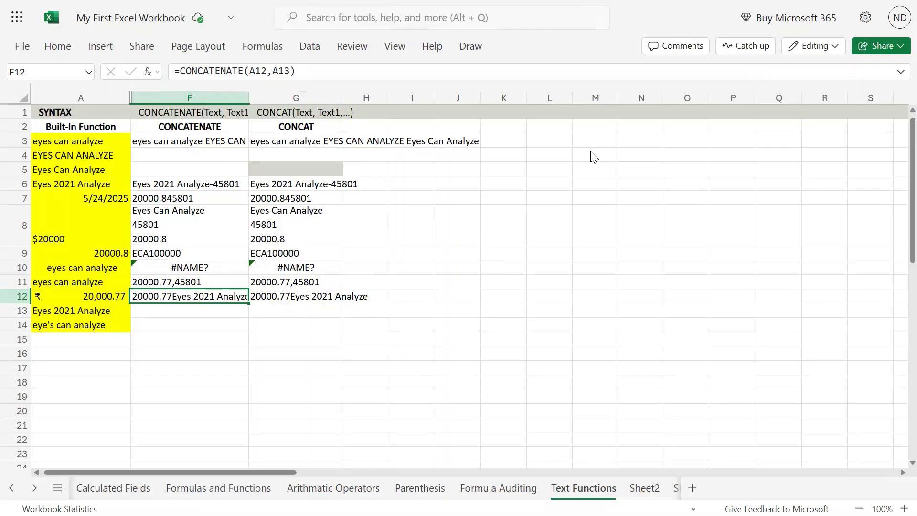